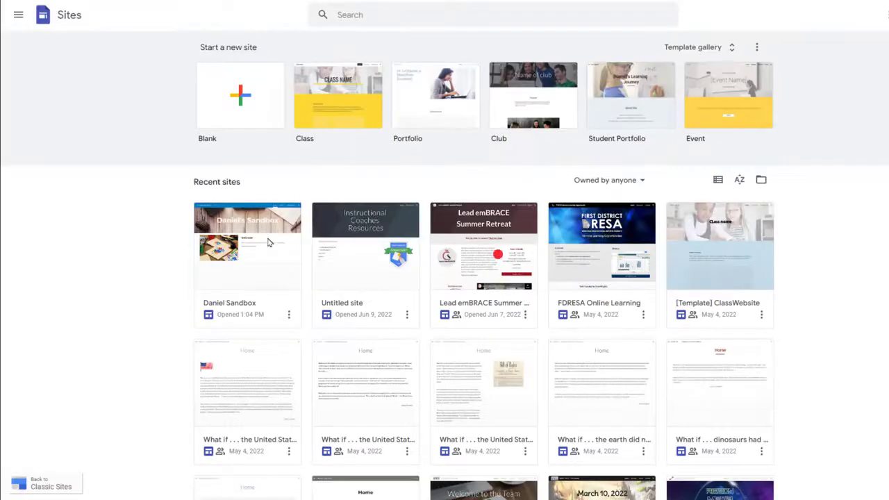
Open the sandbox site from the recent sites and go to its Drive Folders page under Basic.
left_click(257, 272)
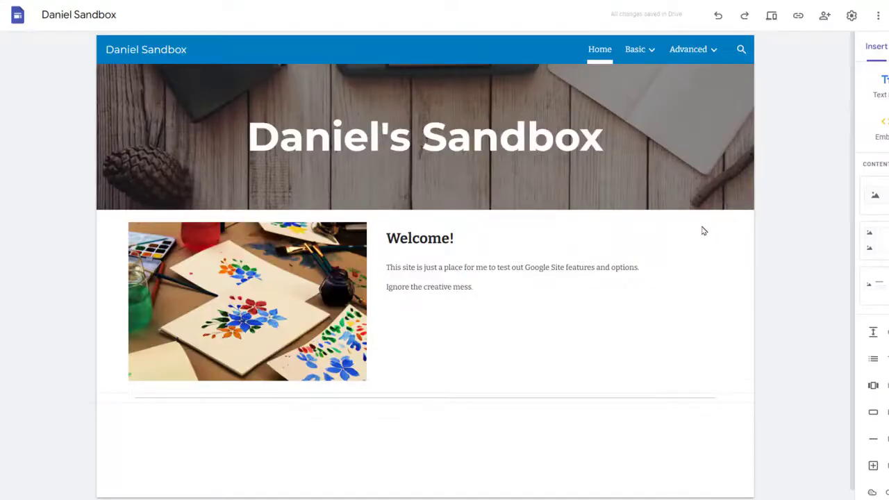
scroll(541, 278, "down", 1)
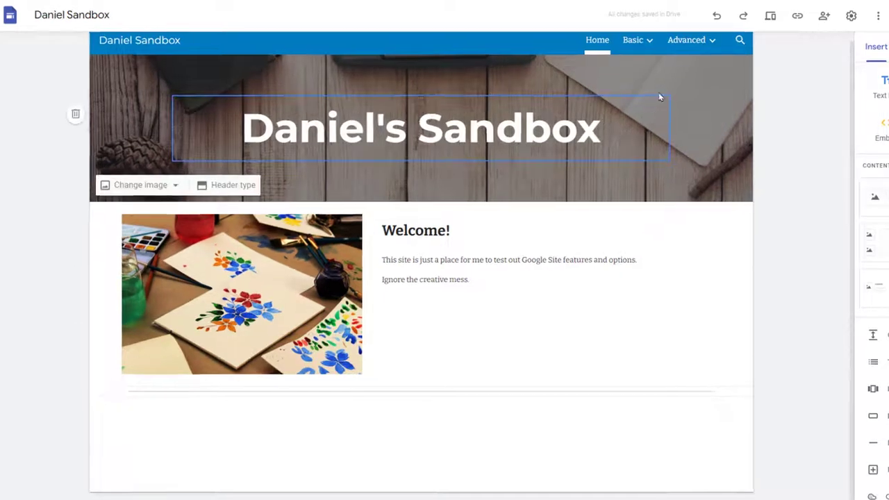
mouse_move(649, 43)
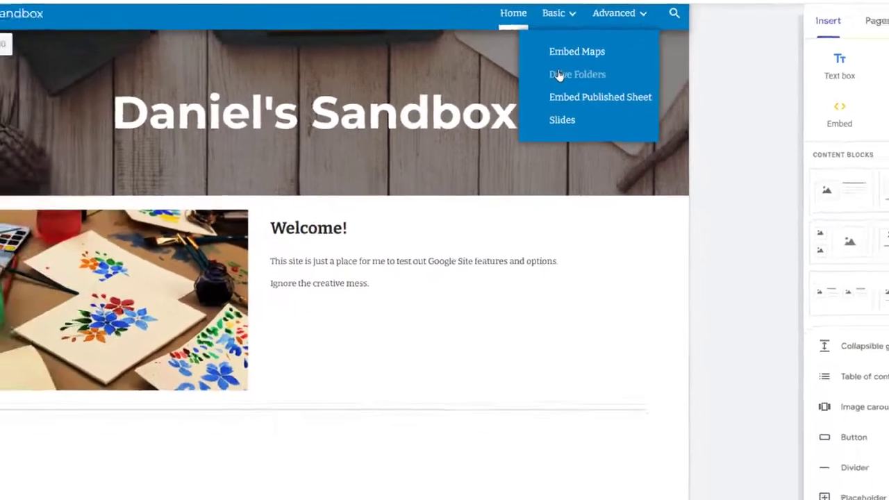
left_click(561, 73)
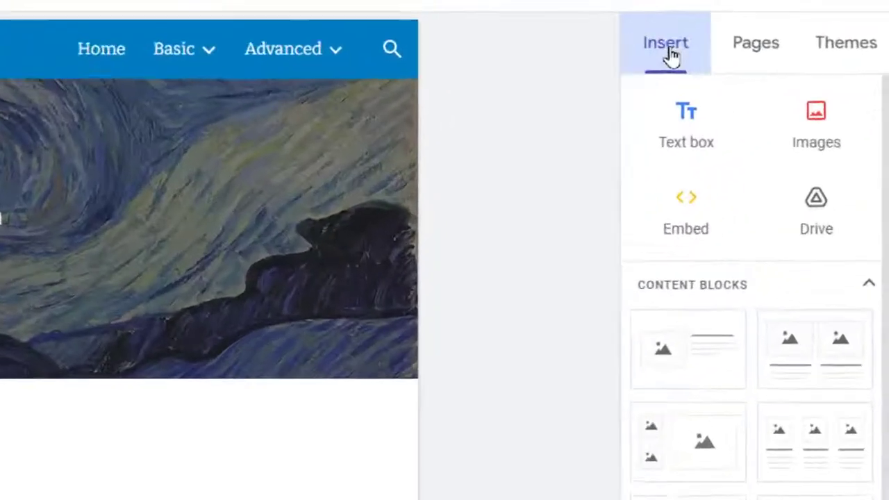
left_click(750, 54)
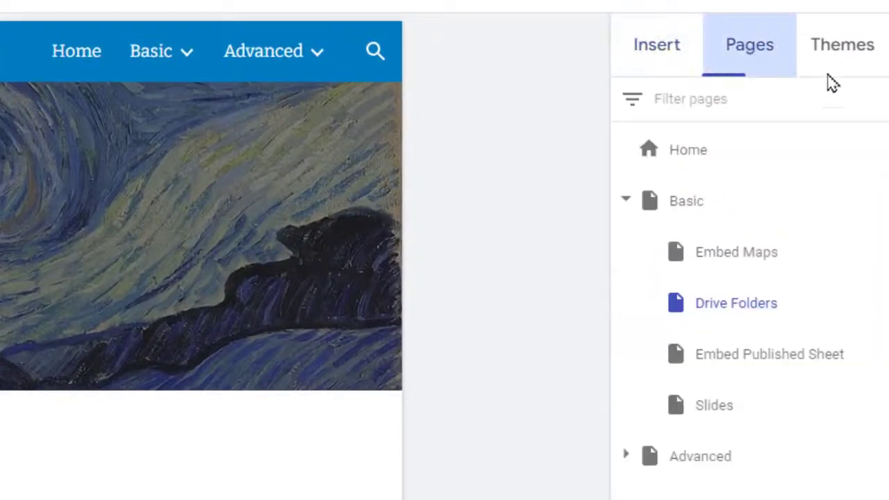
left_click(833, 59)
left_click(676, 55)
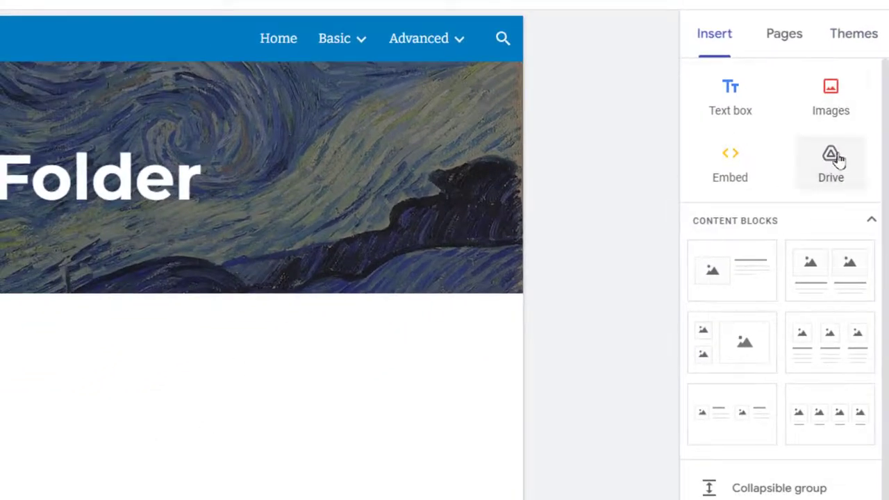
Start inserting Drive content in the blank area below the page header, check the shared sources, and show My Drive as a list.
double_click(109, 444)
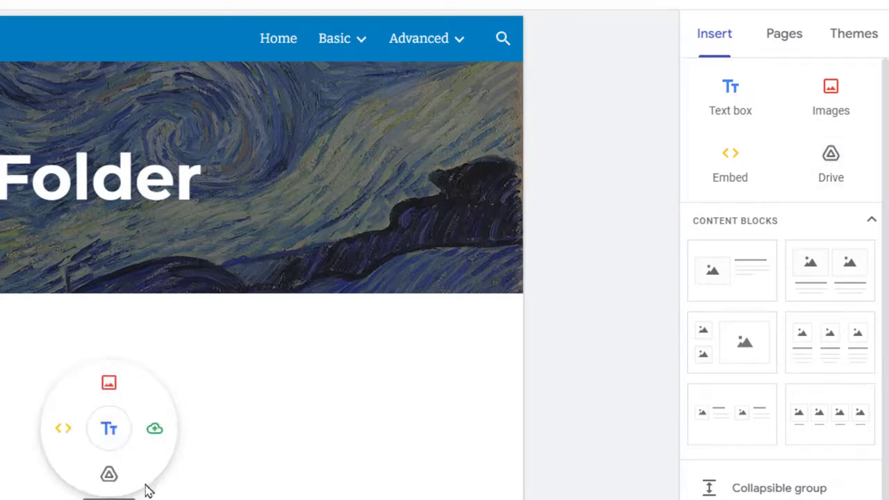
left_click(109, 474)
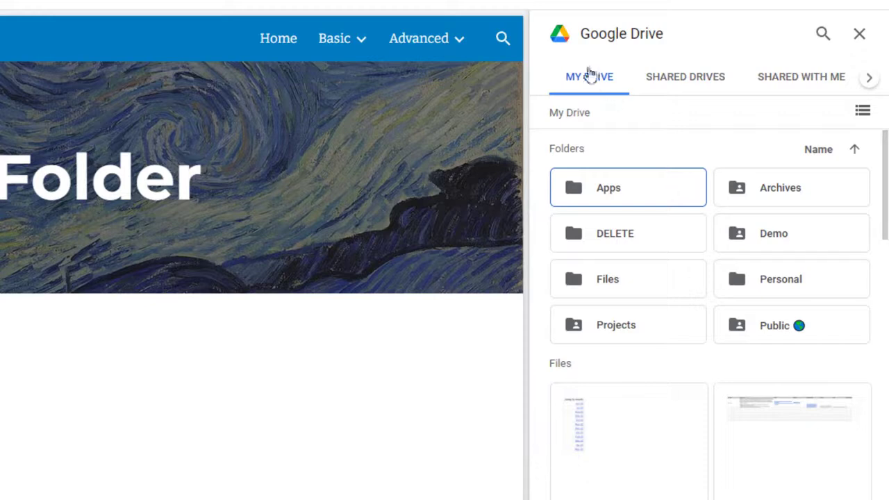
left_click(715, 82)
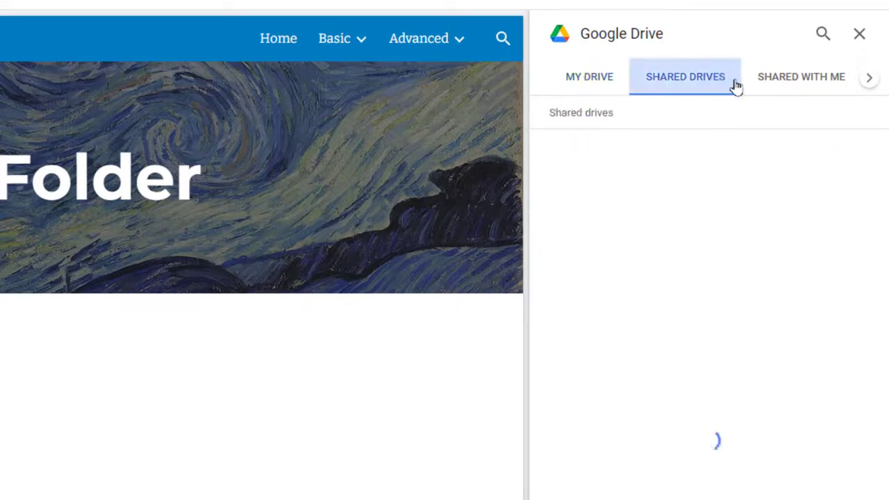
left_click(784, 77)
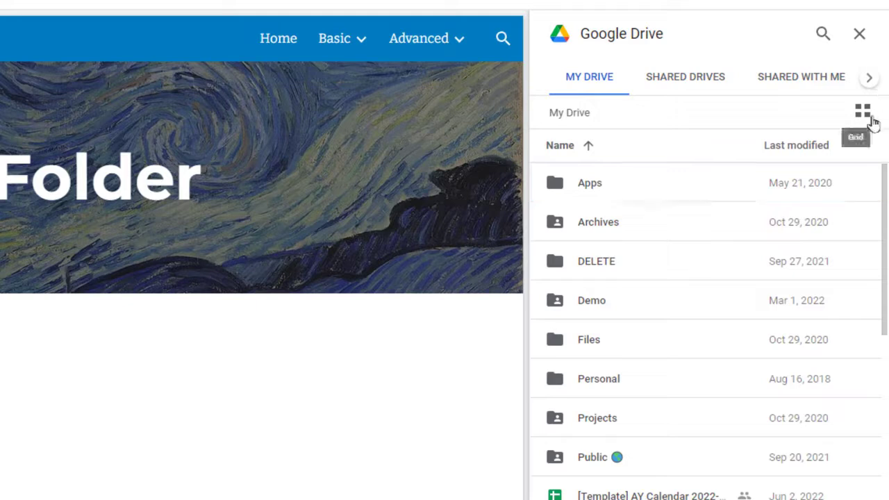
left_click(867, 116)
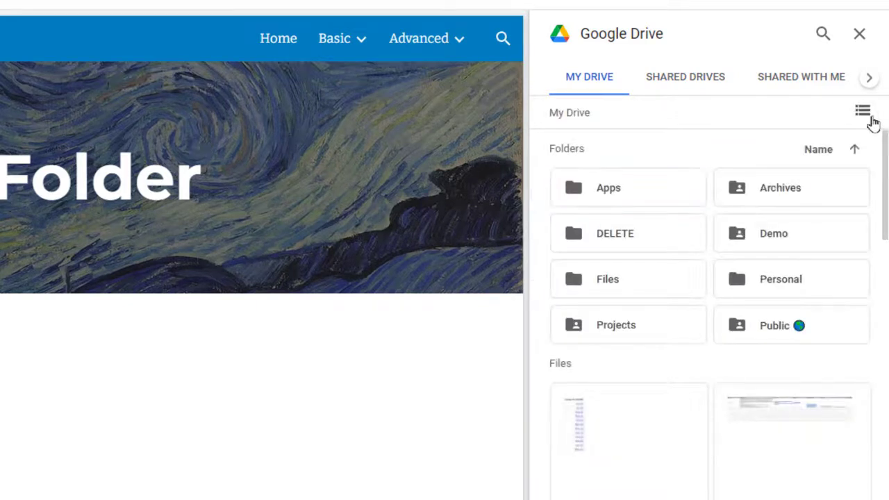
left_click(872, 122)
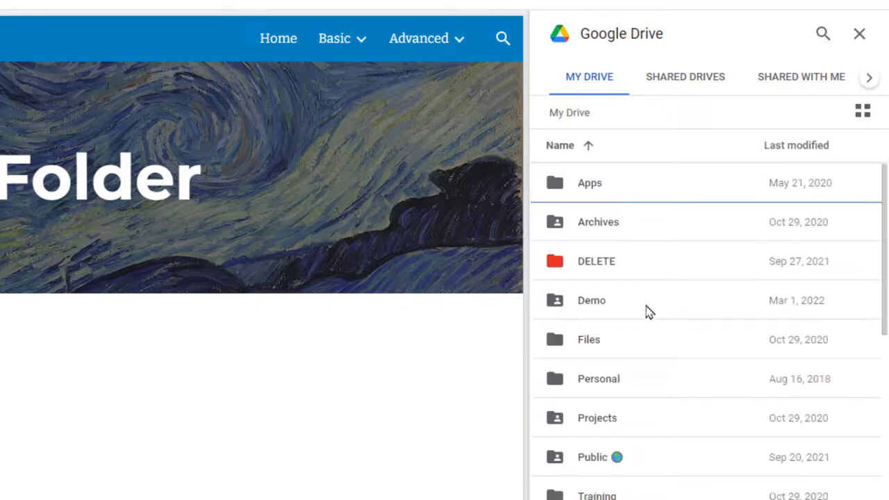
Insert the Demo Training Files folder from My Drive's Demo folder into the page.
double_click(604, 312)
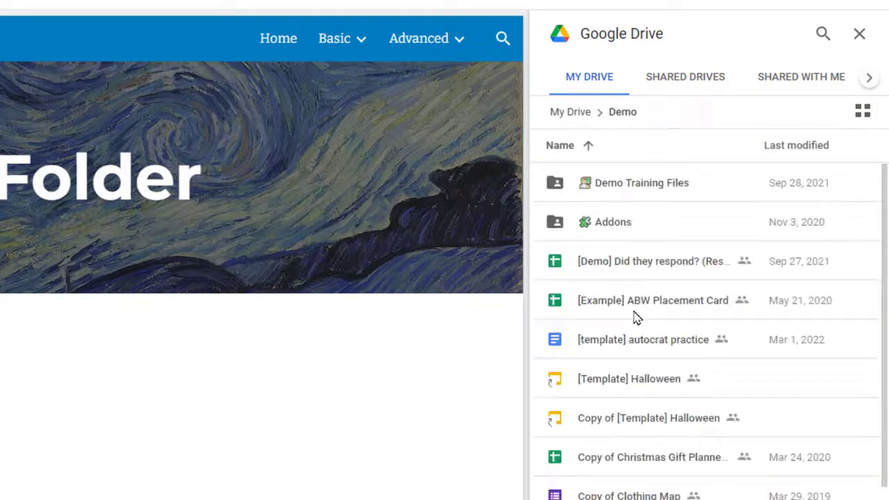
left_click(642, 196)
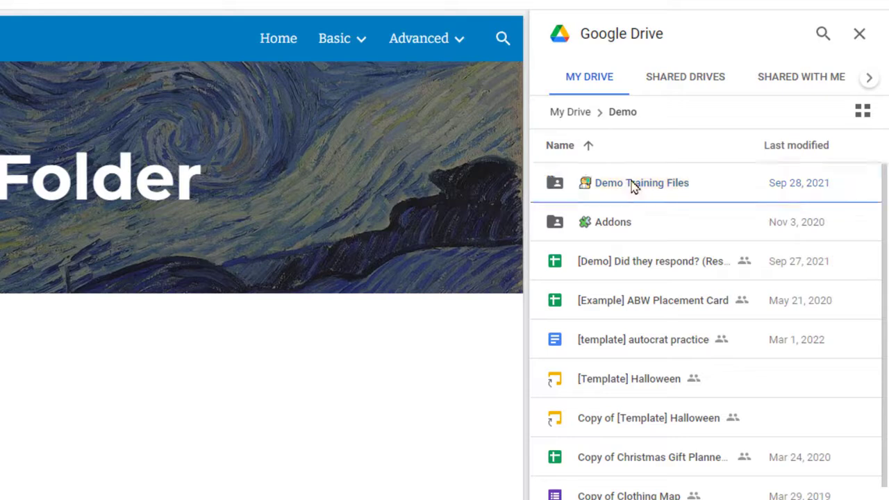
double_click(632, 186)
left_click(625, 116)
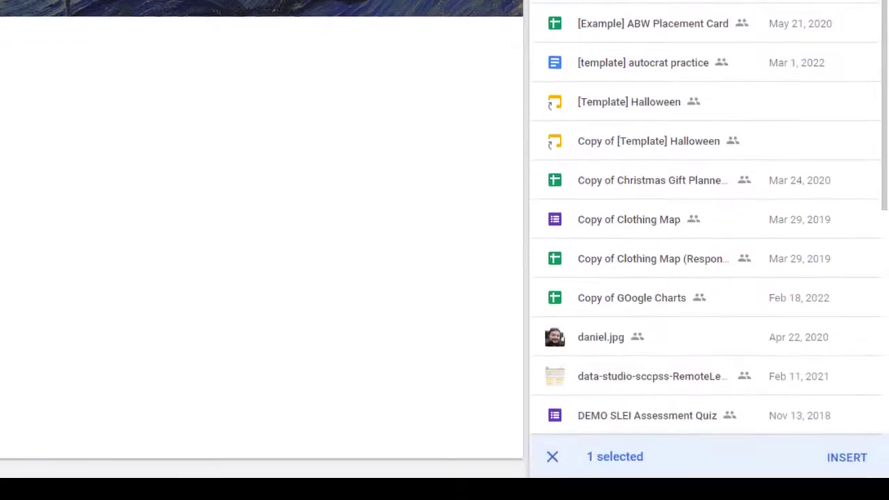
left_click(847, 458)
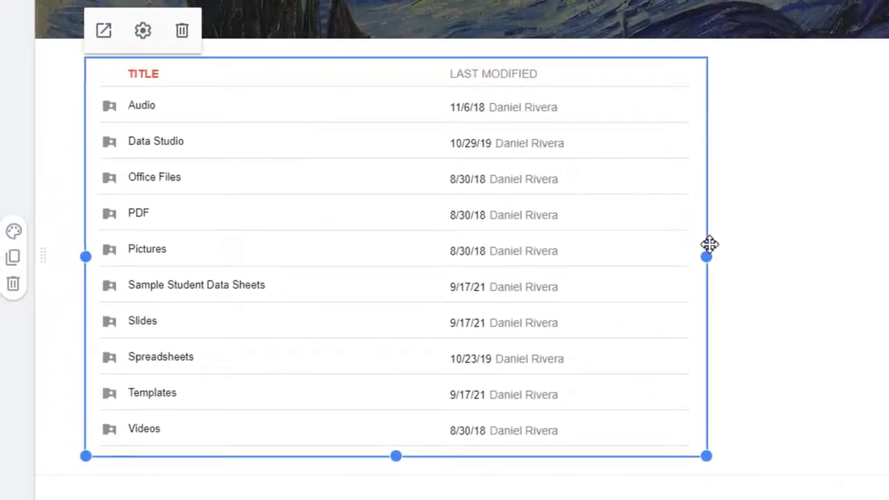
Narrow the embedded Drive folder from its outer edge and set its view type to Grid View.
left_click_drag(707, 257, 510, 246)
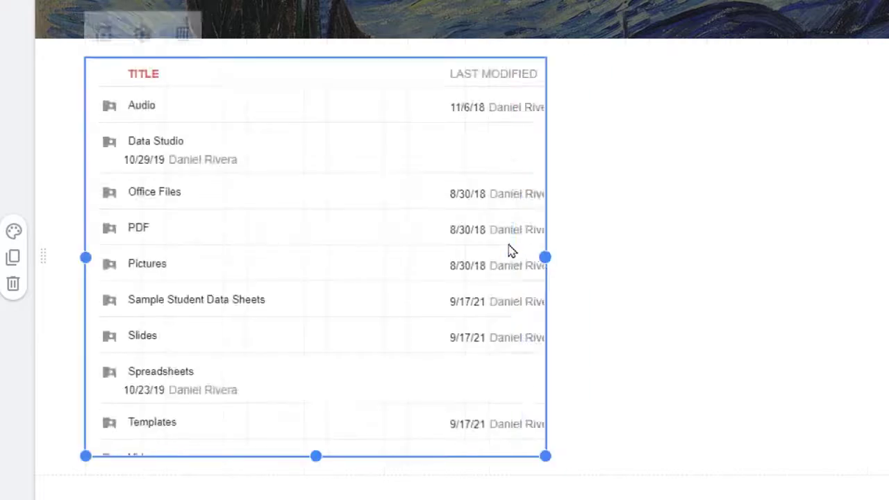
left_click_drag(609, 245, 619, 244)
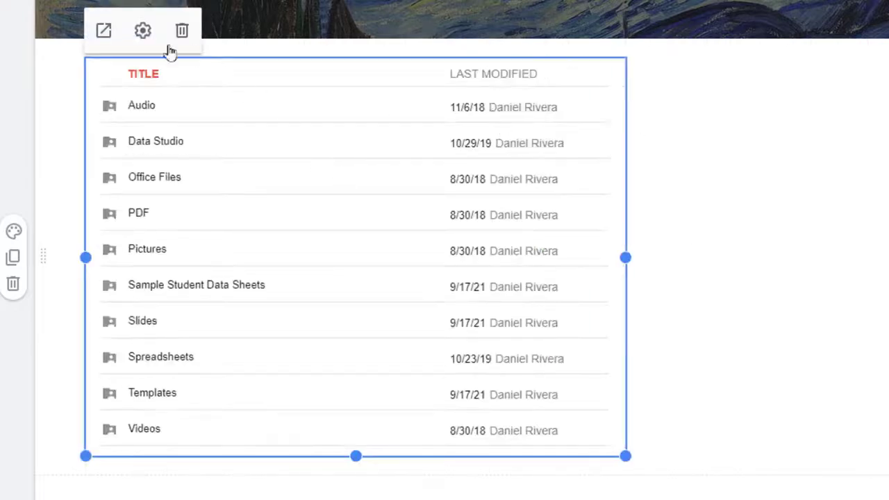
left_click(143, 32)
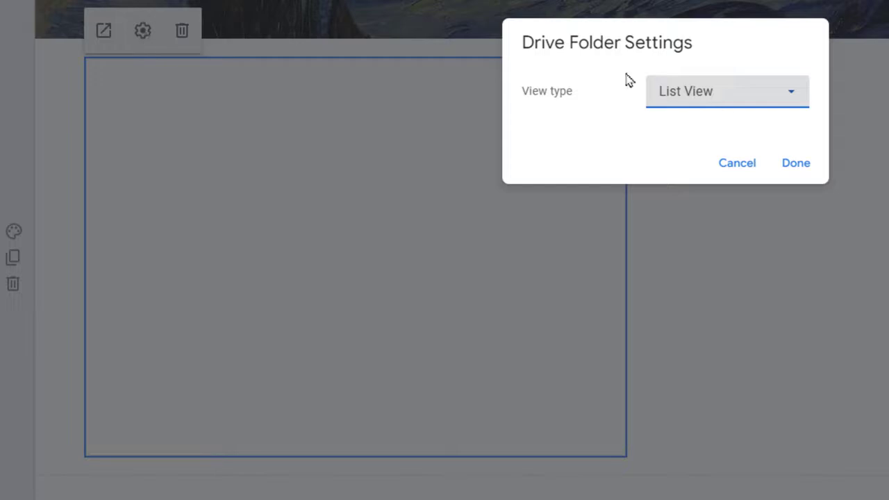
left_click(770, 102)
left_click(710, 155)
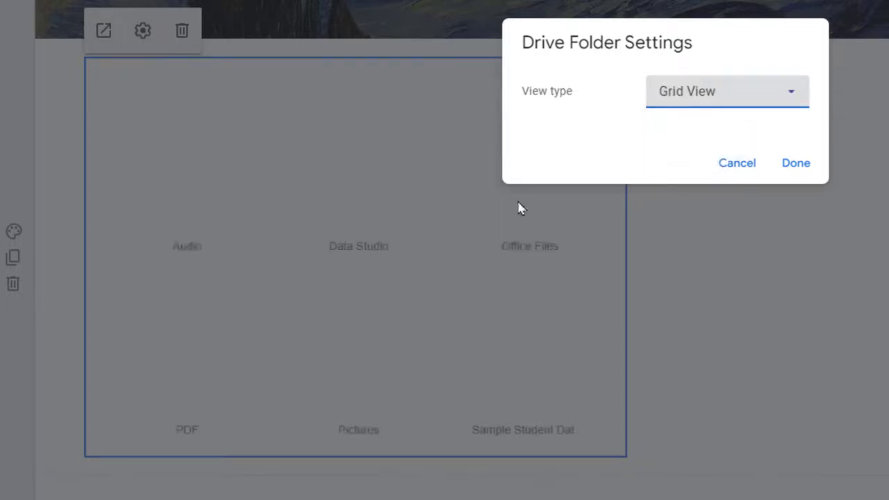
left_click(795, 163)
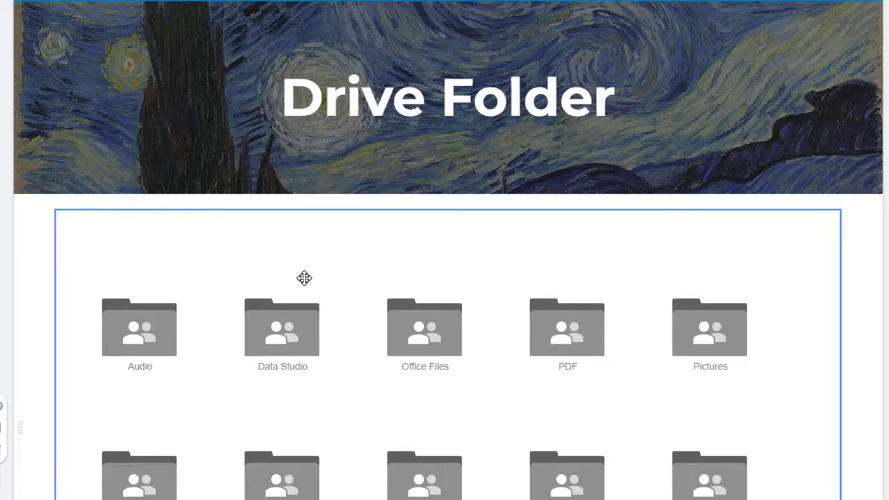
Preview the page to test the cat essay and the Office Files folder in the embedded Drive folder, and exit the preview.
scroll(490, 287, "down", 3)
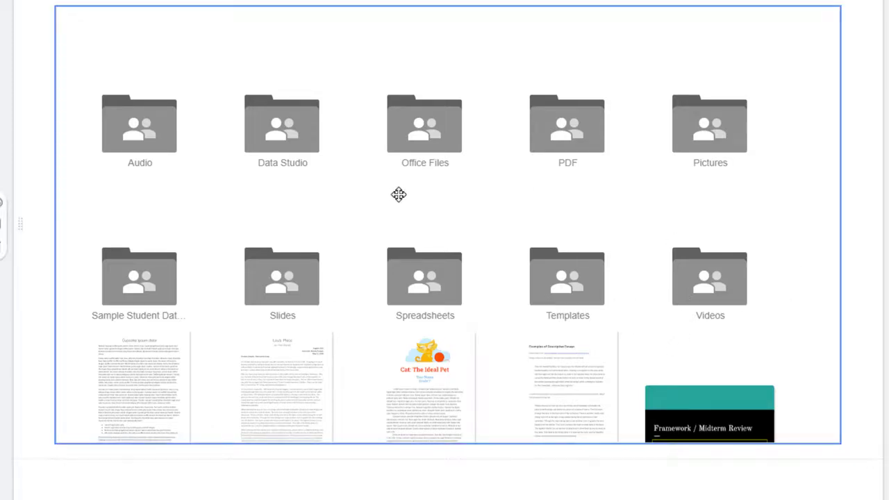
scroll(320, 104, "up", 3)
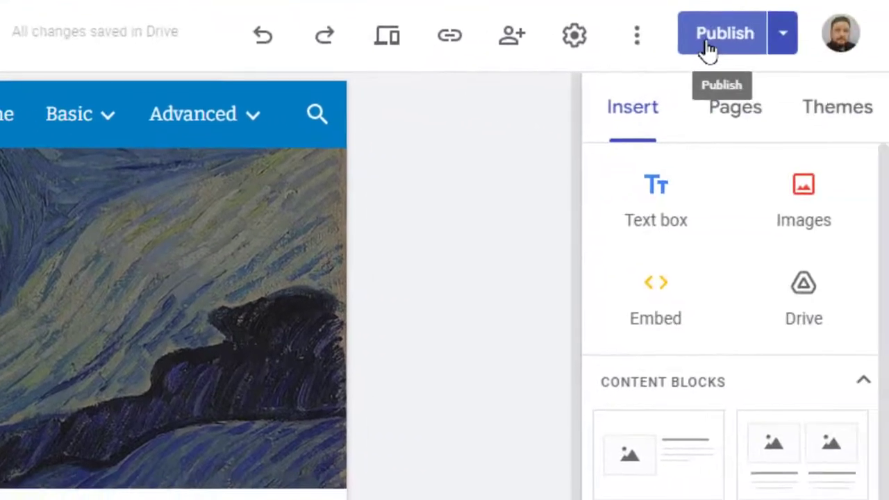
left_click(382, 40)
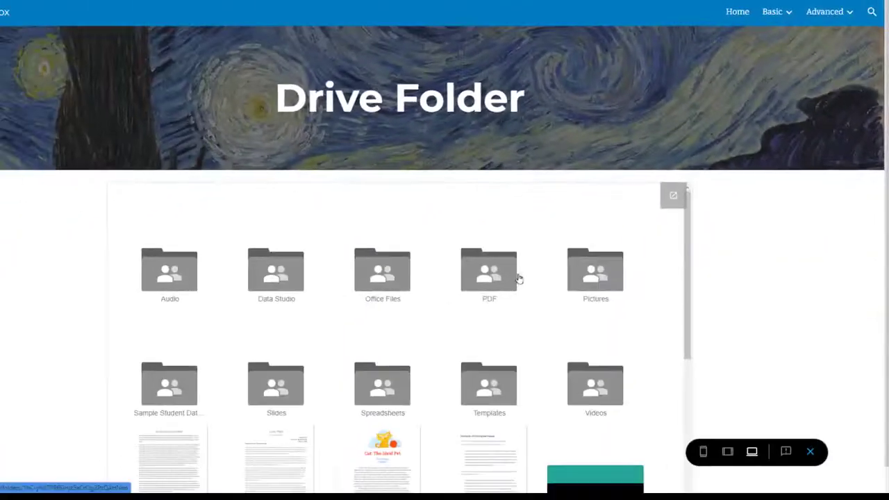
scroll(486, 292, "down", 3)
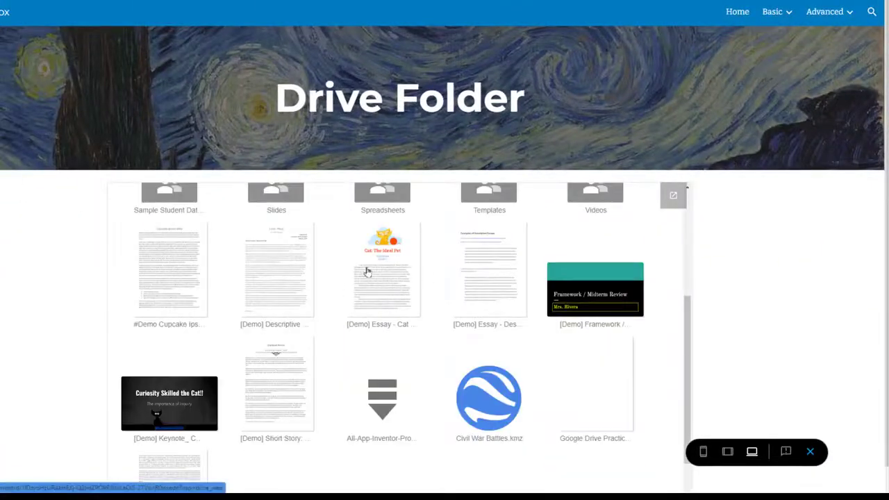
left_click(366, 271)
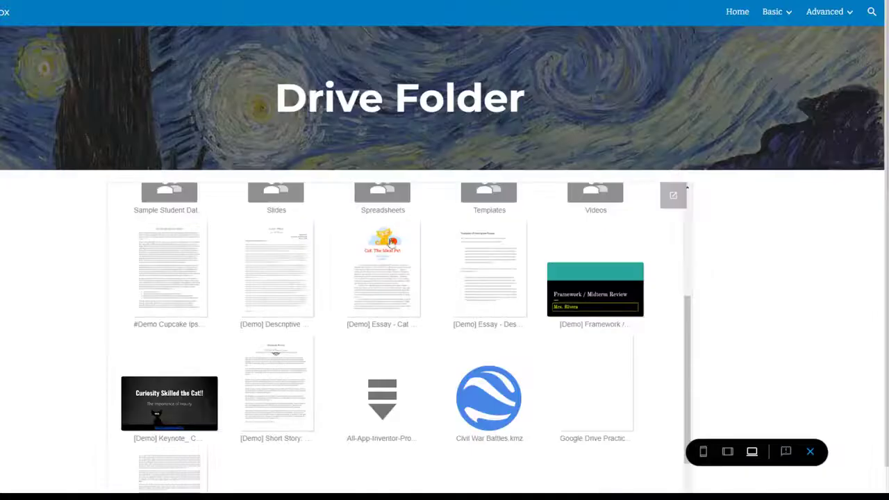
scroll(403, 257, "up", 5)
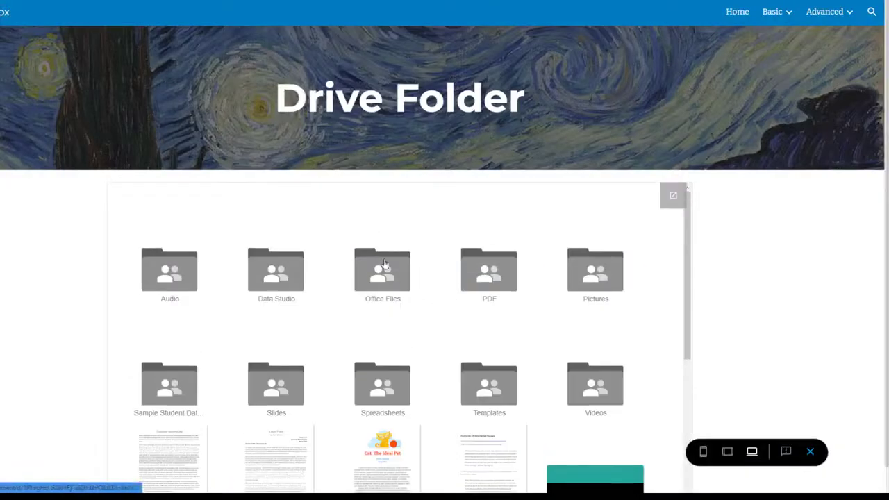
left_click(383, 258)
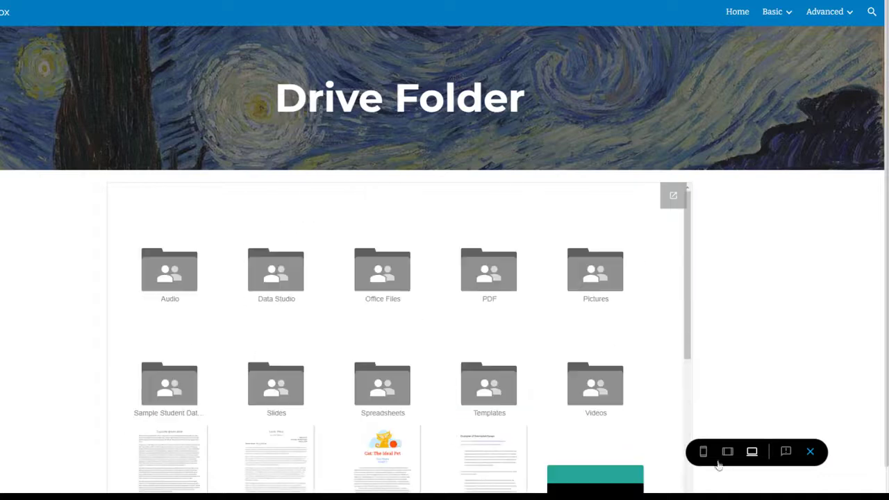
left_click(810, 451)
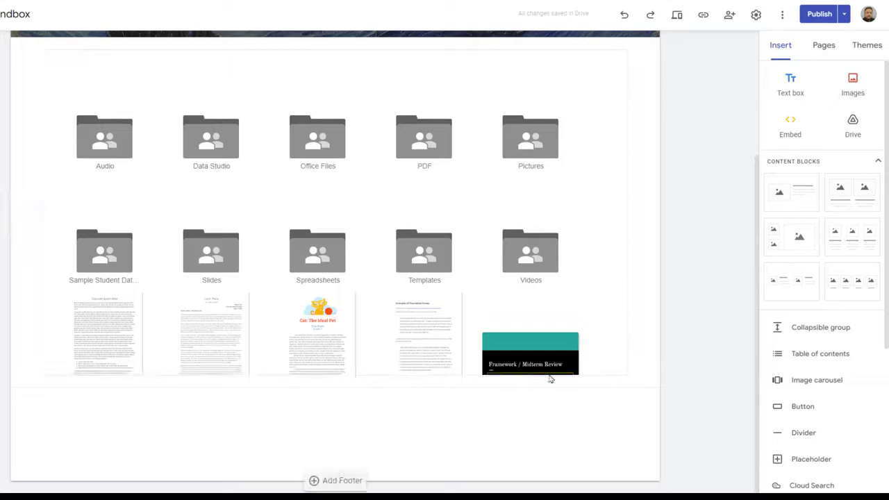
Insert the "Inbox Zero: Tame Your Gmail" presentation from My Drive into the blank area below the embedded folder.
double_click(377, 416)
left_click(401, 416)
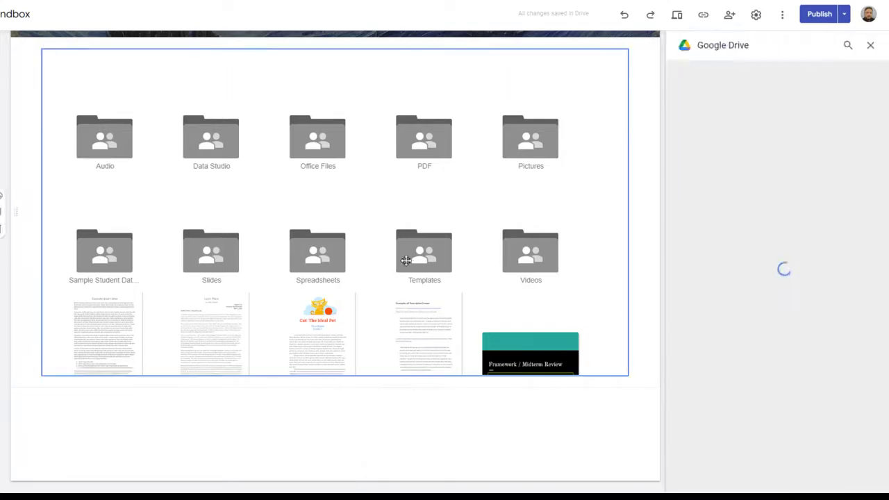
scroll(770, 261, "down", 4)
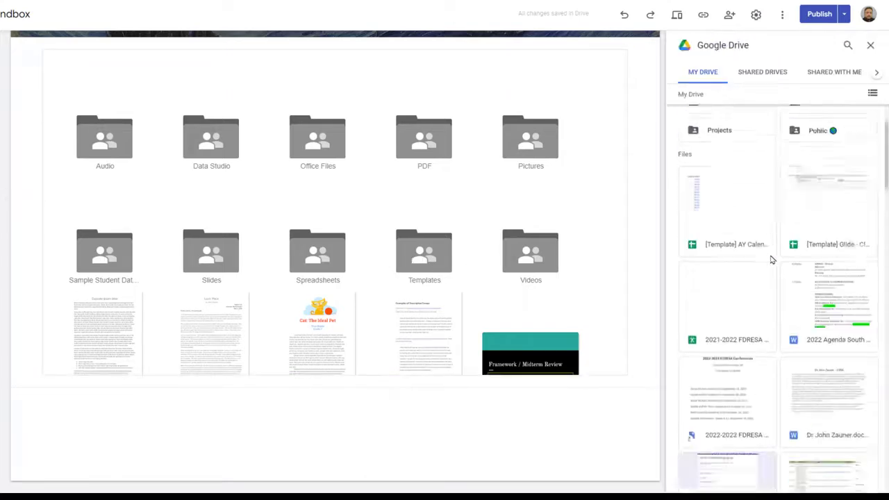
scroll(808, 271, "up", 4)
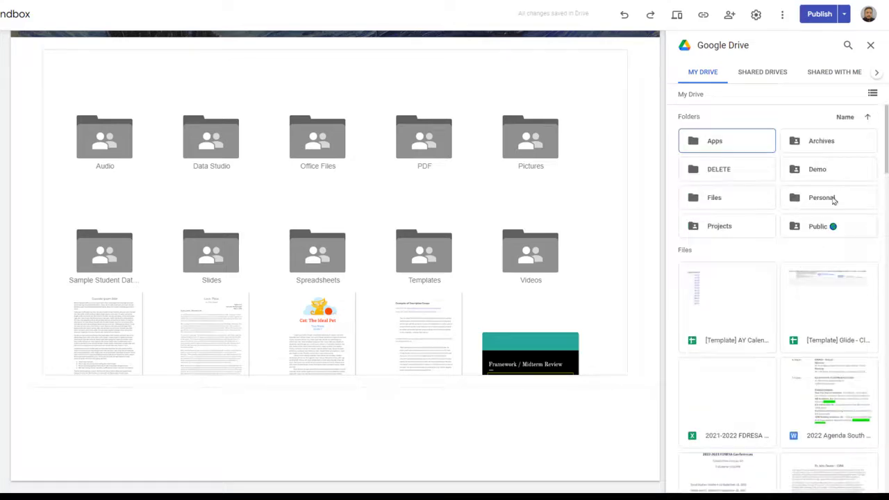
left_click(720, 146)
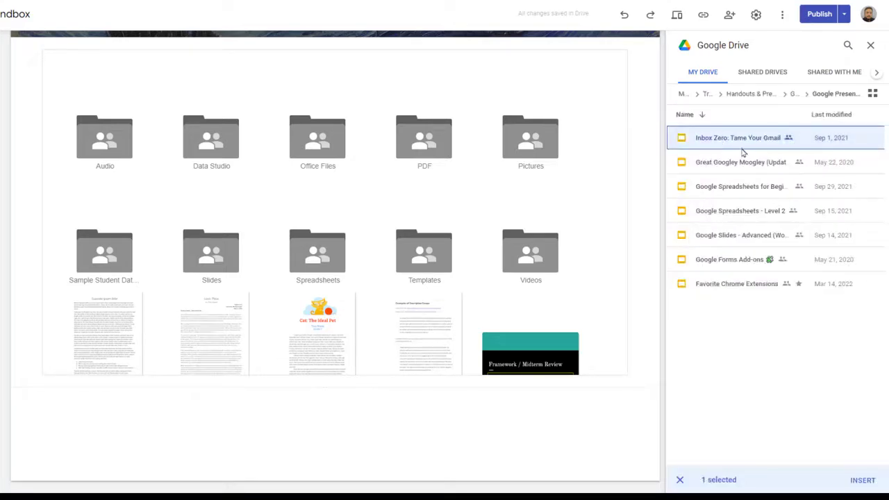
left_click(862, 480)
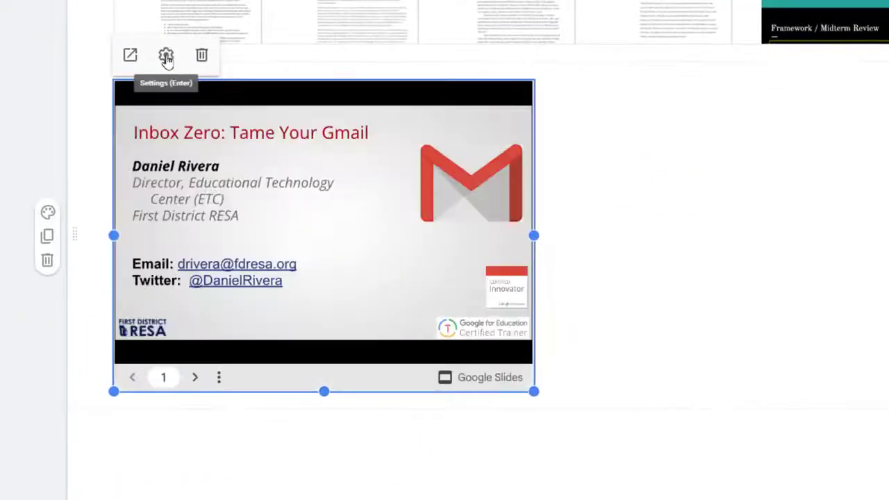
Check the embedded presentation's playback settings, cancel without changes, and move the presentation to the right half of its section.
left_click(166, 57)
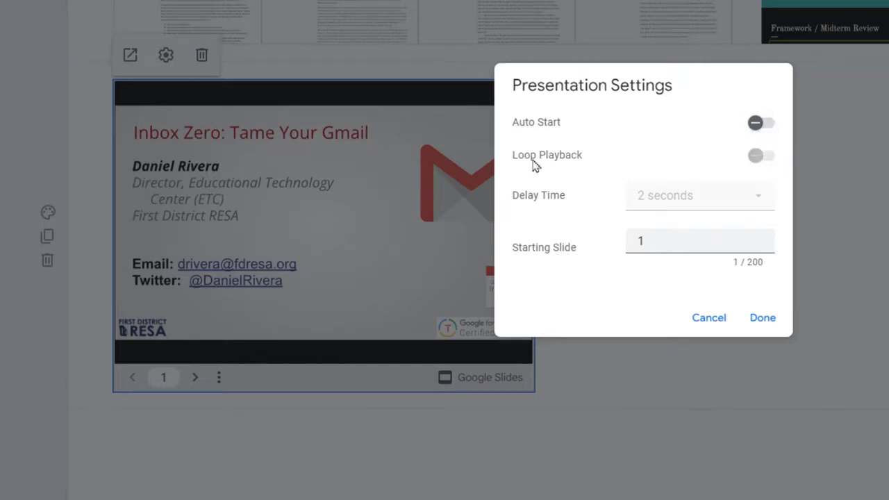
left_click(708, 318)
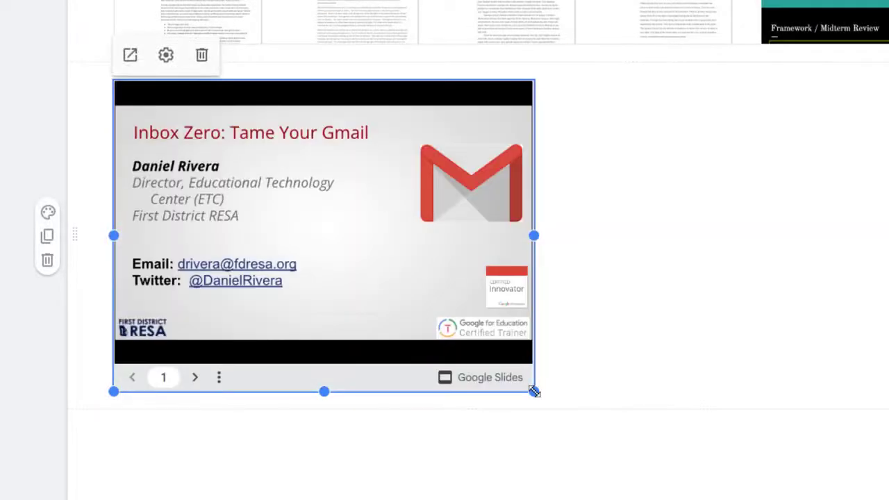
left_click_drag(534, 391, 701, 282)
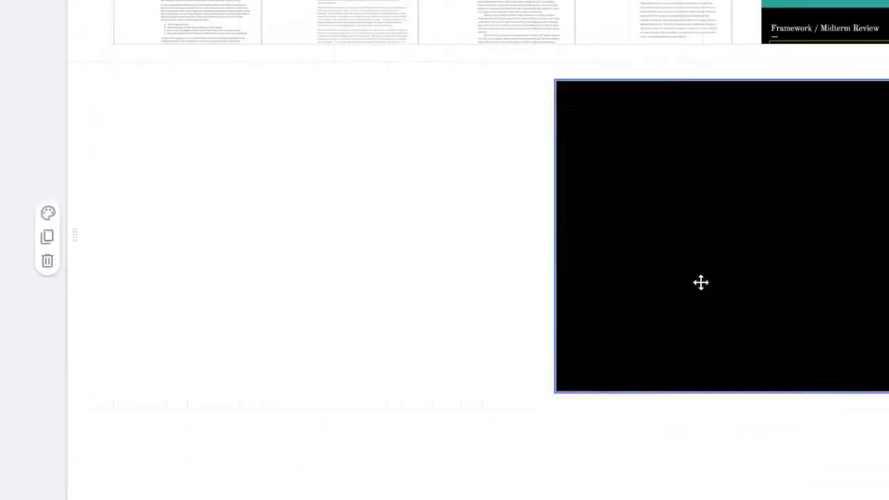
Add a text box with filler lines ghd, sd, fsddfs, f, s and sdf beside the presentation, and delete the empty placeholder section below.
double_click(233, 129)
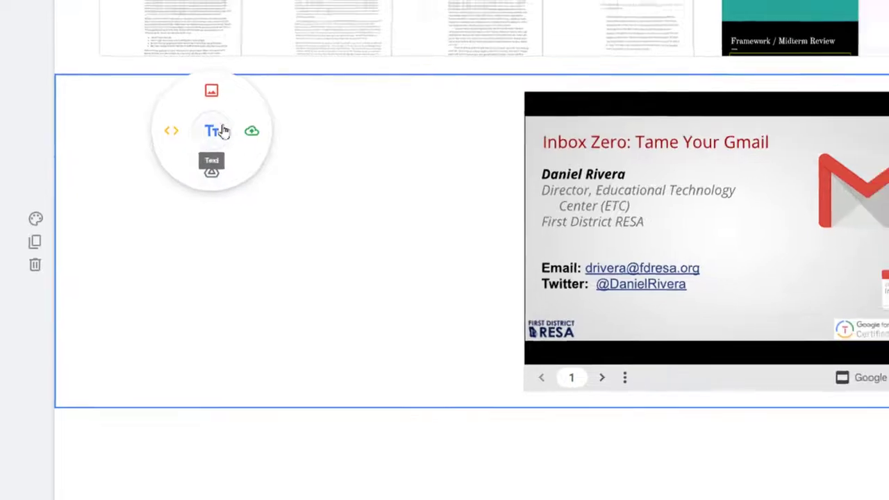
left_click(231, 122)
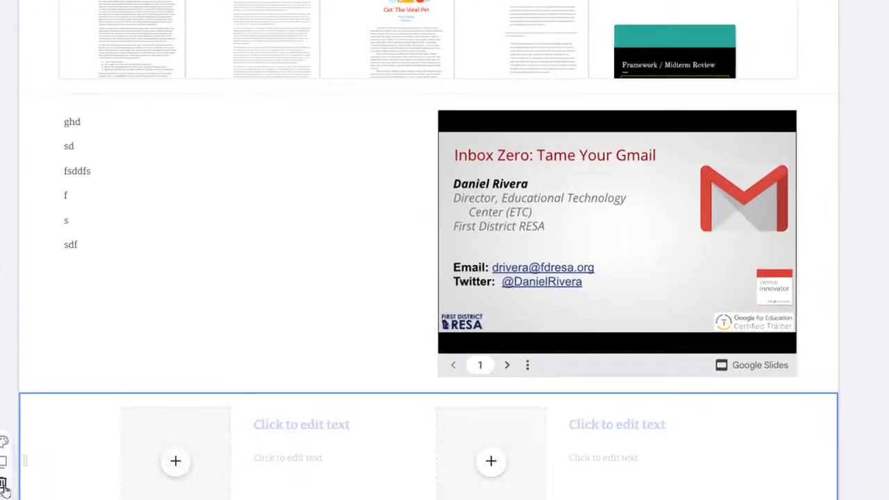
left_click(3, 485)
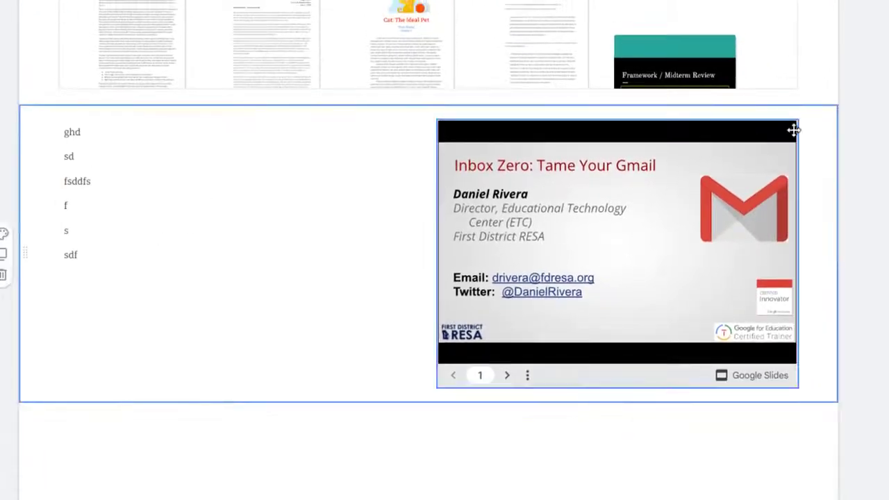
Delete the filler text box beside the embedded presentation.
scroll(470, 256, "up", 4)
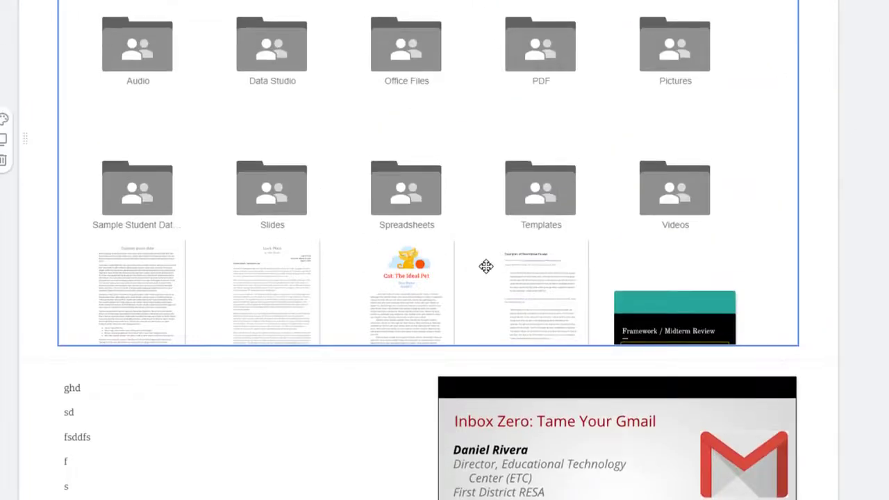
scroll(486, 266, "up", 4)
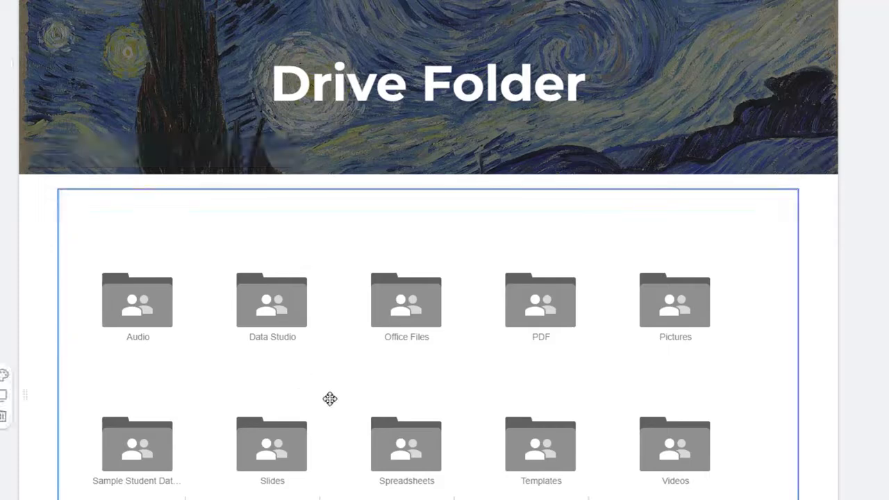
scroll(507, 365, "down", 5)
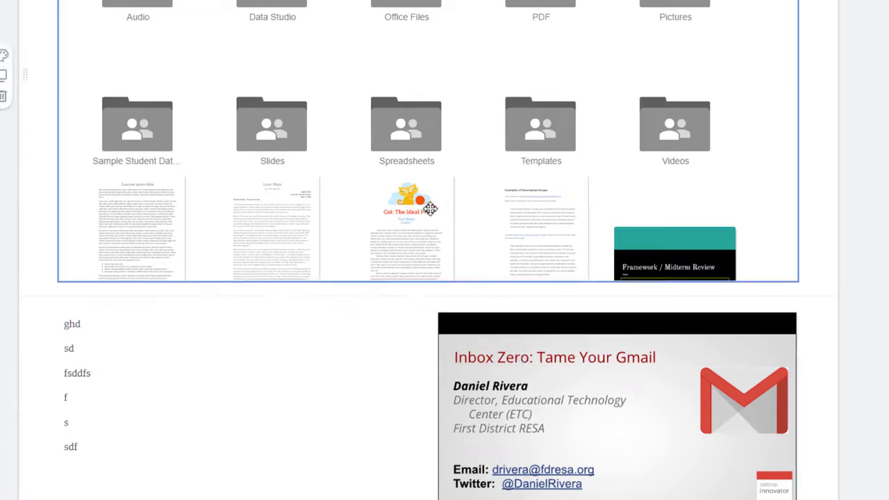
left_click(183, 365)
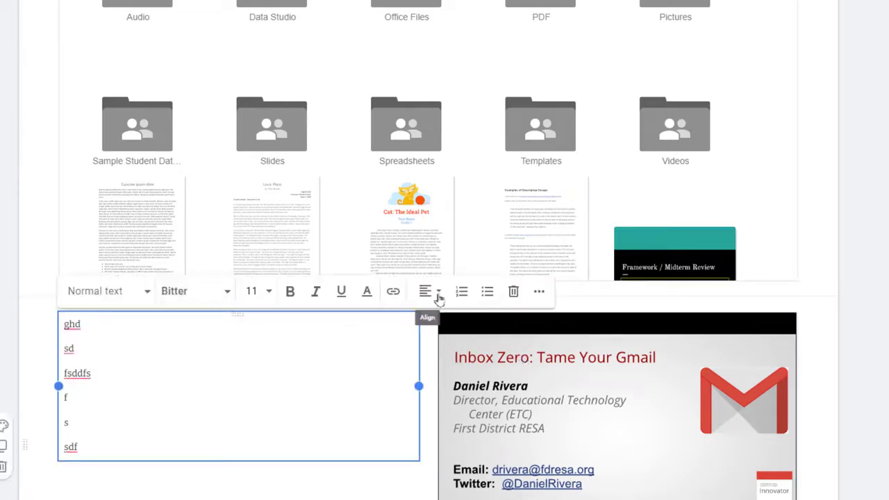
left_click(514, 292)
scroll(582, 337, "up", 2)
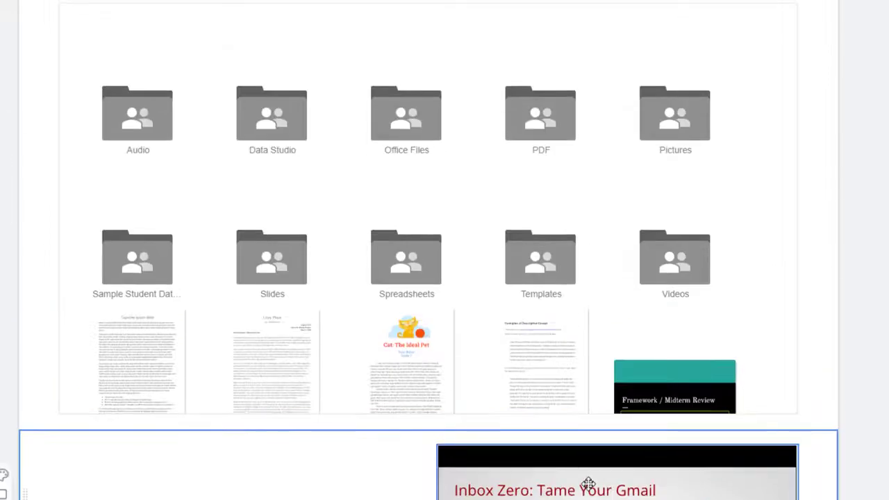
scroll(588, 481, "down", 3)
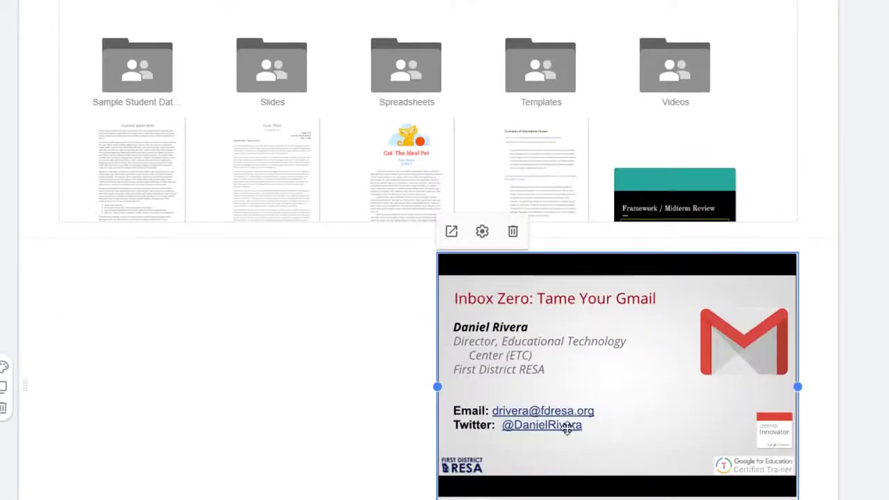
scroll(287, 79, "up", 4)
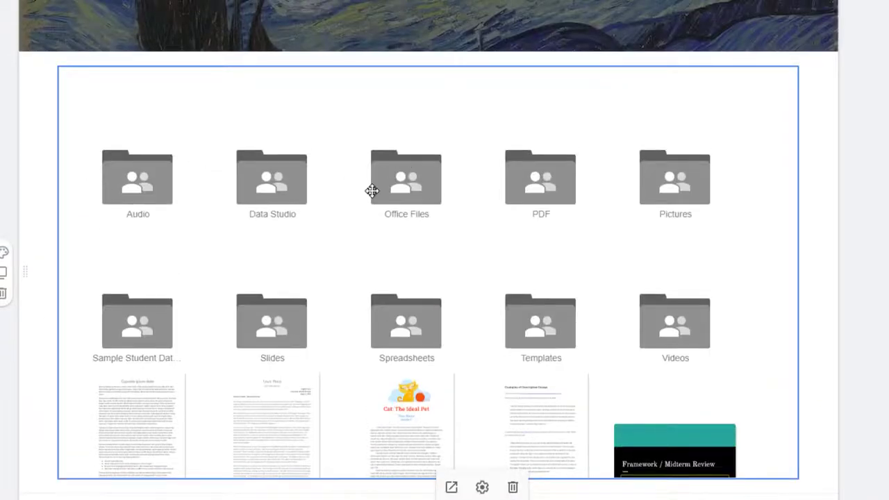
scroll(416, 175, "down", 4)
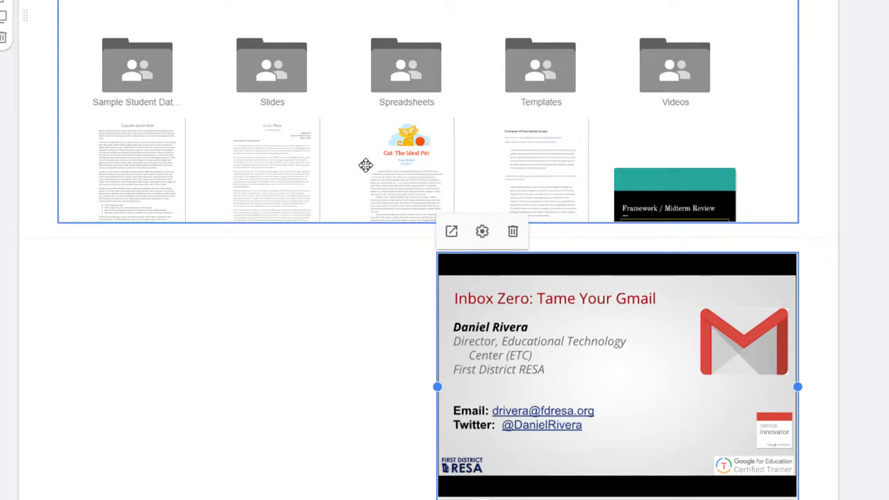
scroll(359, 168, "up", 5)
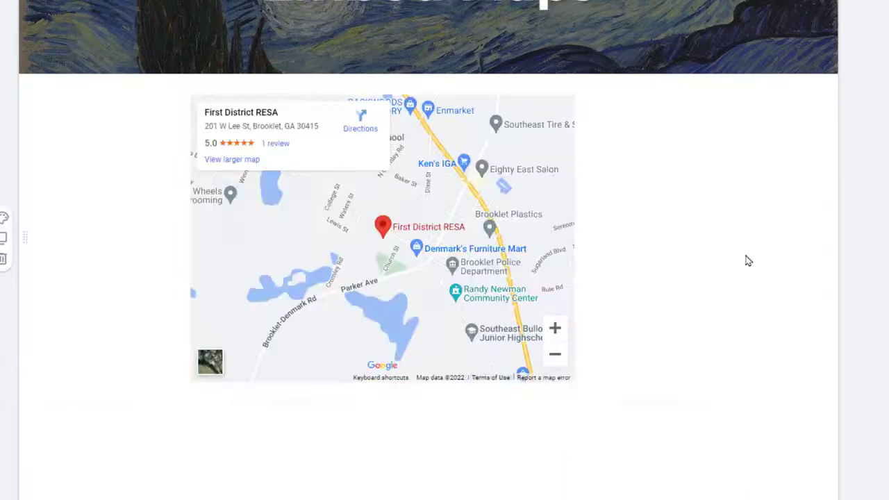
Insert a map of the King and Prince Hotel below the existing map on the Embed Maps page, searching for "king and prince st simons".
left_click_drag(477, 175, 622, 241)
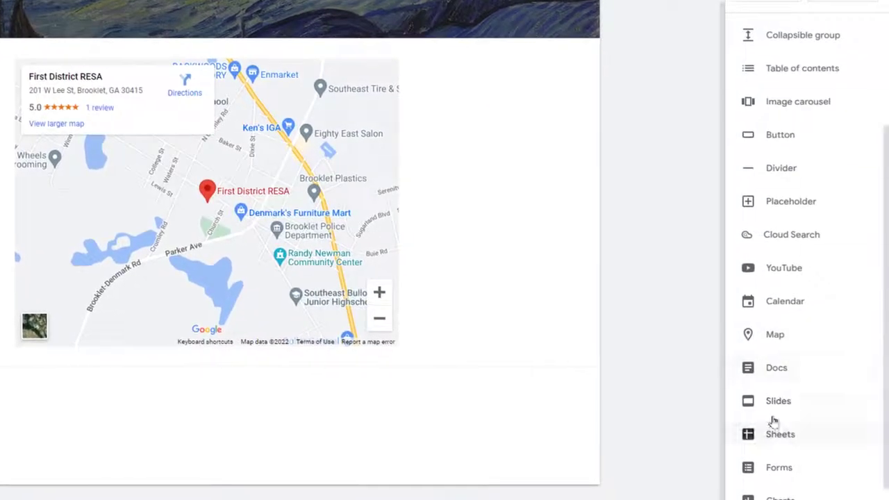
left_click(797, 333)
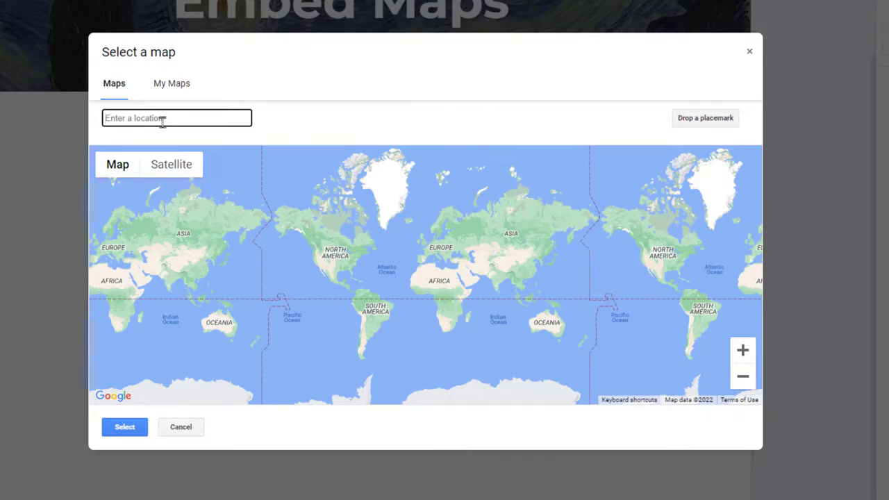
type("king and prince")
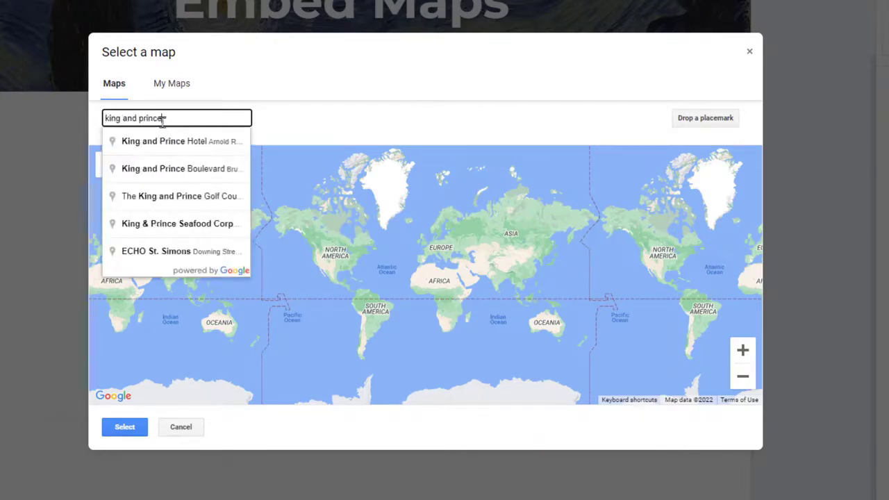
type(" st simons")
left_click(174, 141)
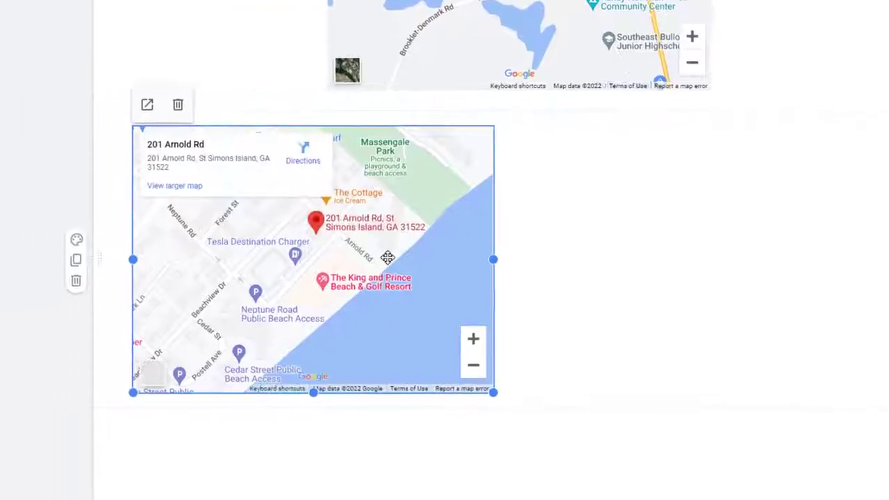
Widen the King and Prince map to span the full width of its section.
left_click_drag(441, 243, 160, 257)
left_click(348, 256)
left_click_drag(709, 257, 888, 278)
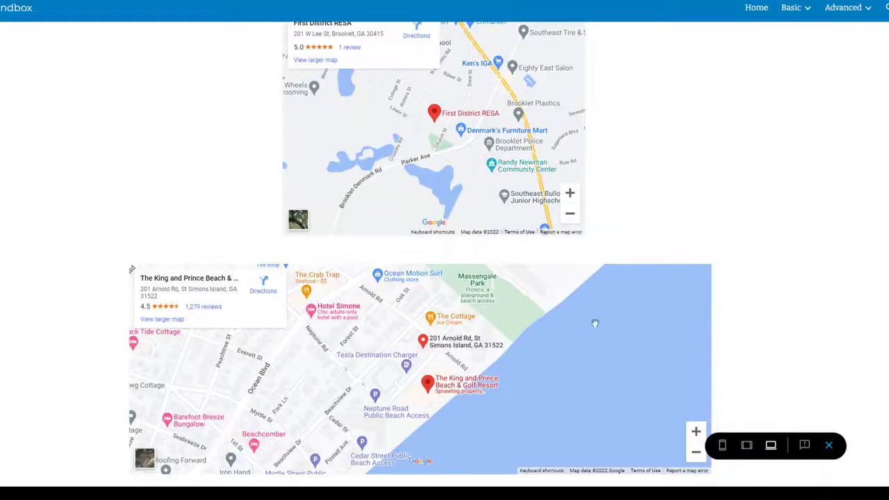
Preview the page, test scrolling over the King and Prince map, switch it to satellite imagery, and exit the preview.
scroll(363, 315, "down", 2)
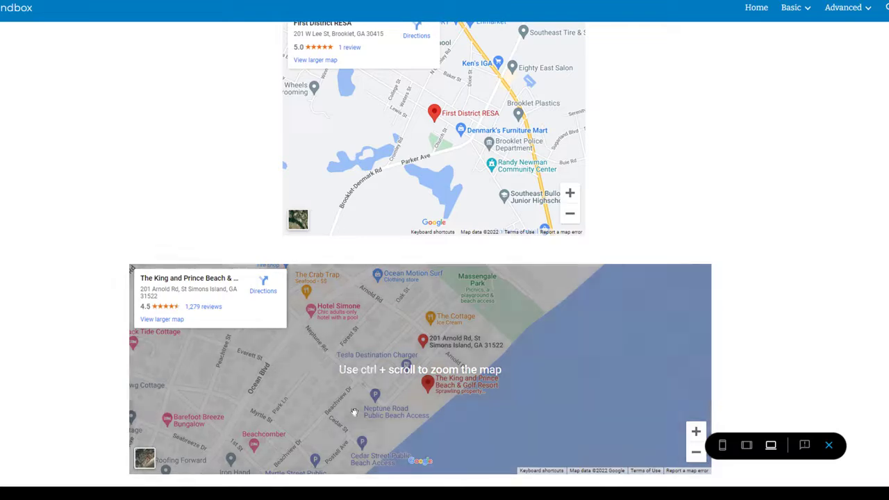
scroll(209, 438, "down", 2)
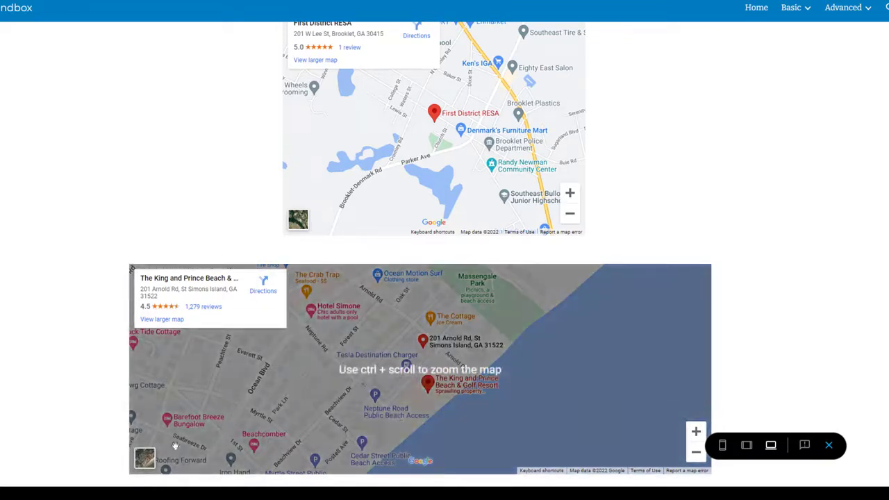
left_click(145, 462)
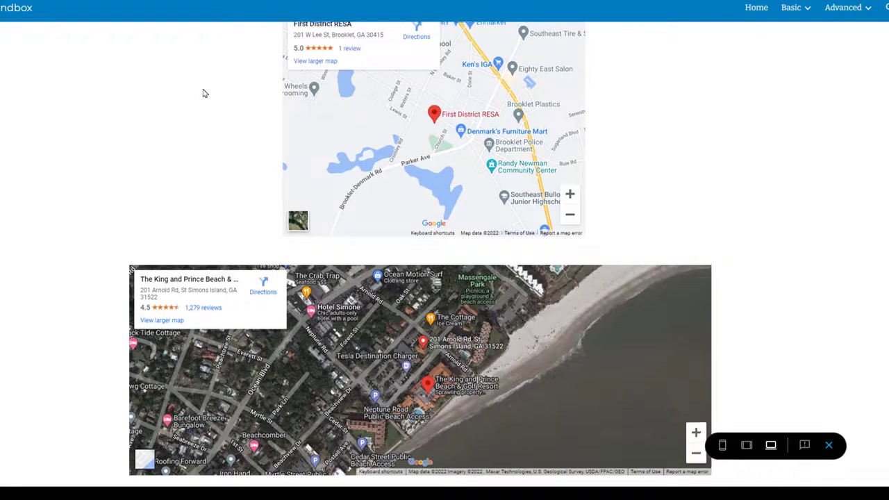
scroll(348, 285, "up", 3)
left_click(828, 445)
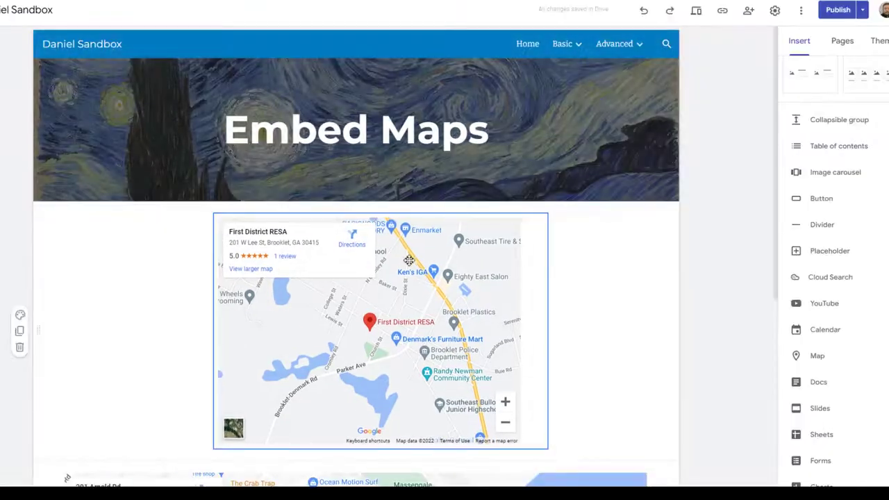
Delete the King and Prince map from the Embed Maps page.
scroll(409, 260, "down", 3)
left_click(384, 327)
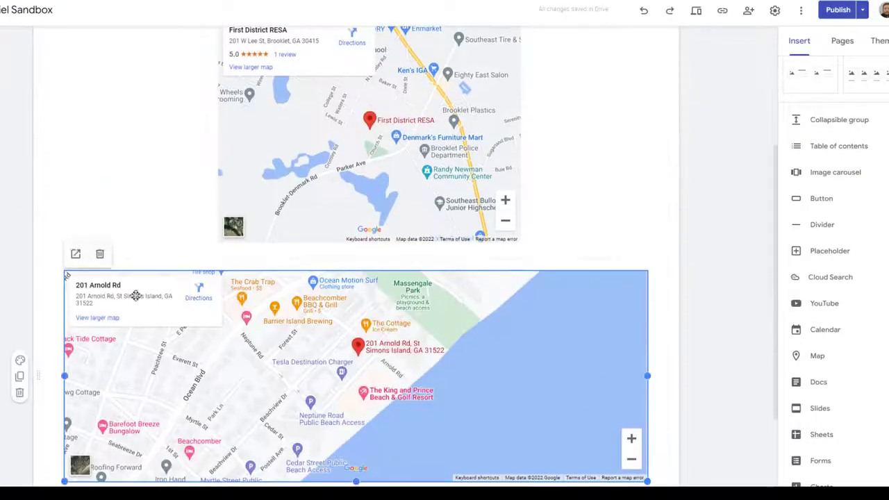
left_click(99, 255)
Insert the Georgia RESA Districts map from My Maps below the First District RESA map and enlarge it to the section's full width.
left_click(816, 357)
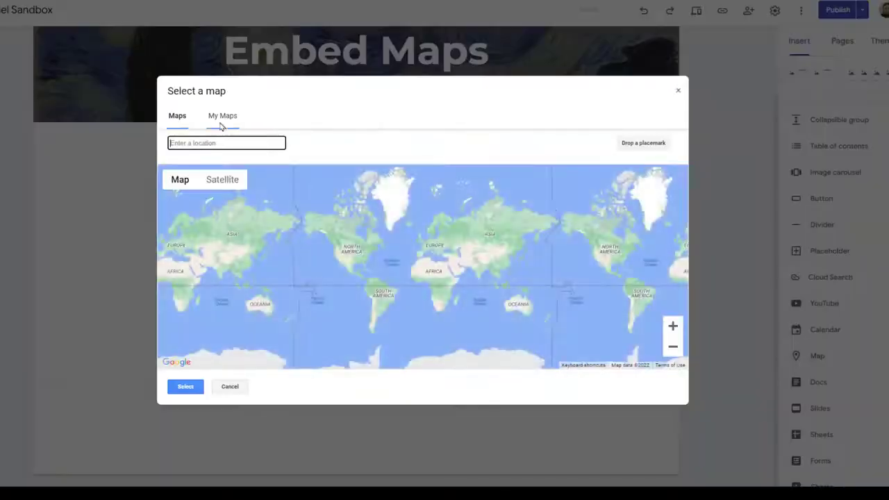
left_click(223, 116)
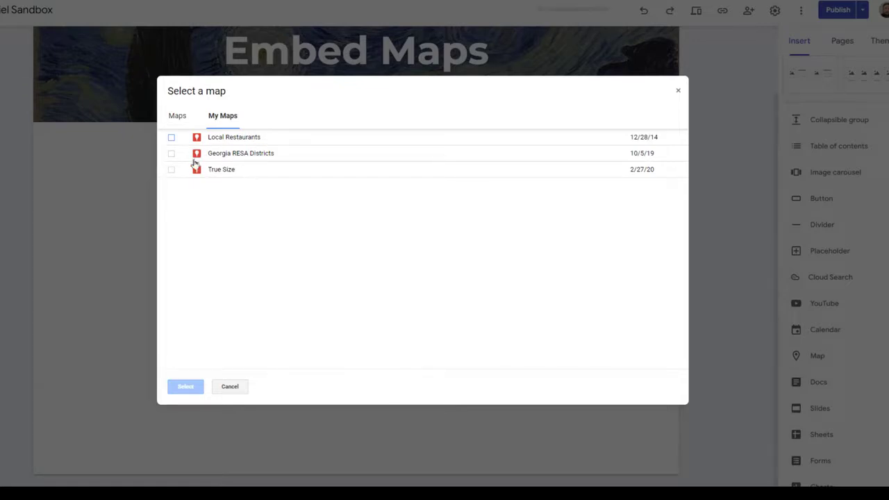
left_click(172, 153)
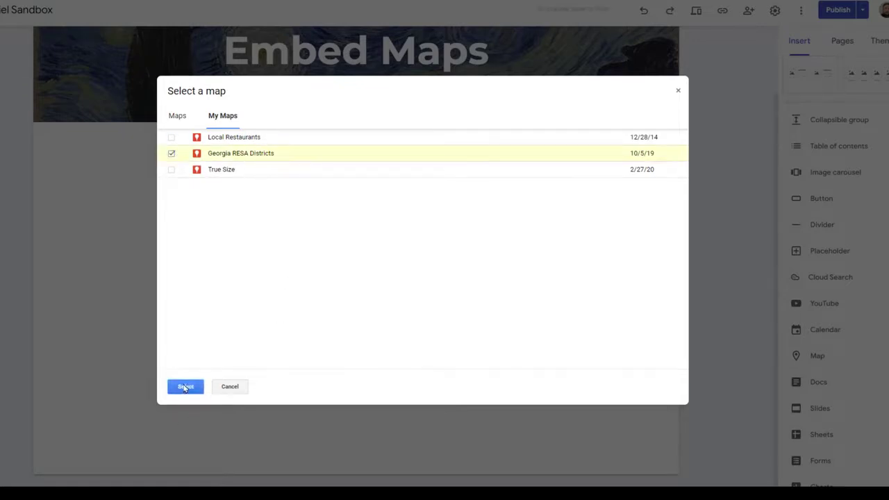
left_click(187, 389)
scroll(267, 404, "down", 2)
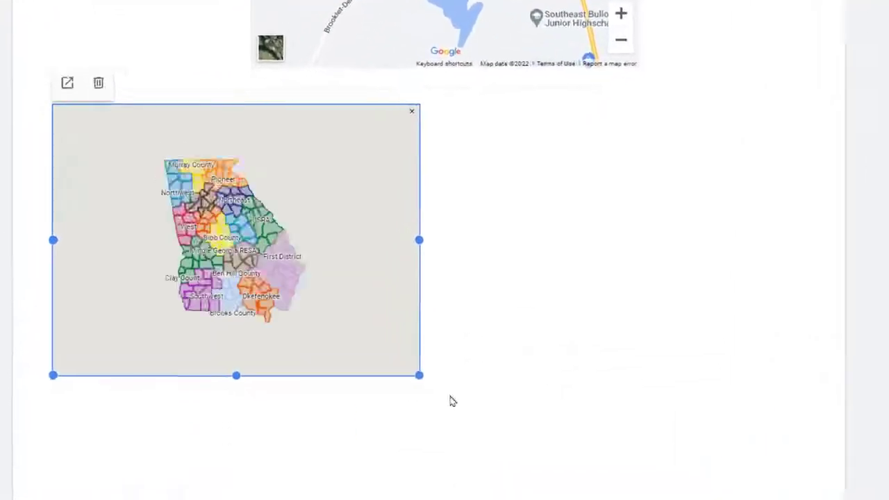
left_click_drag(349, 369, 651, 420)
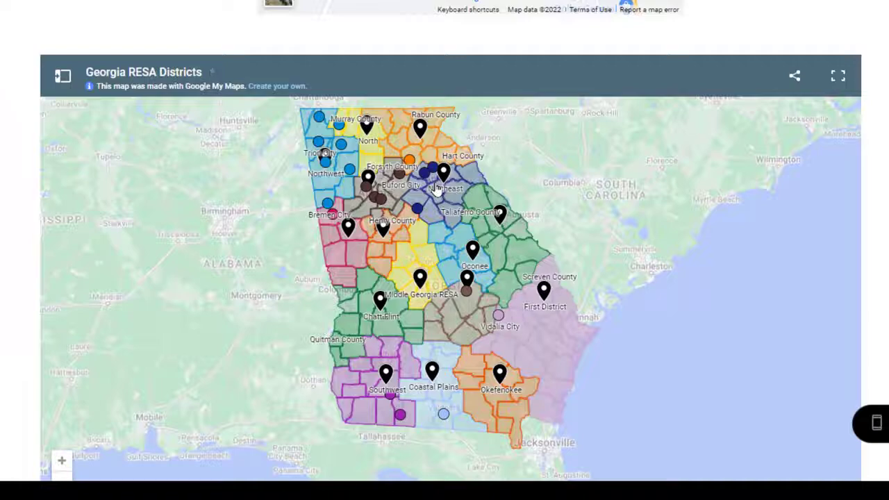
Test the Georgia RESA Districts map in the page preview by zooming it and opening the details of Emanuel County and Bulloch County.
scroll(460, 242, "down", 2)
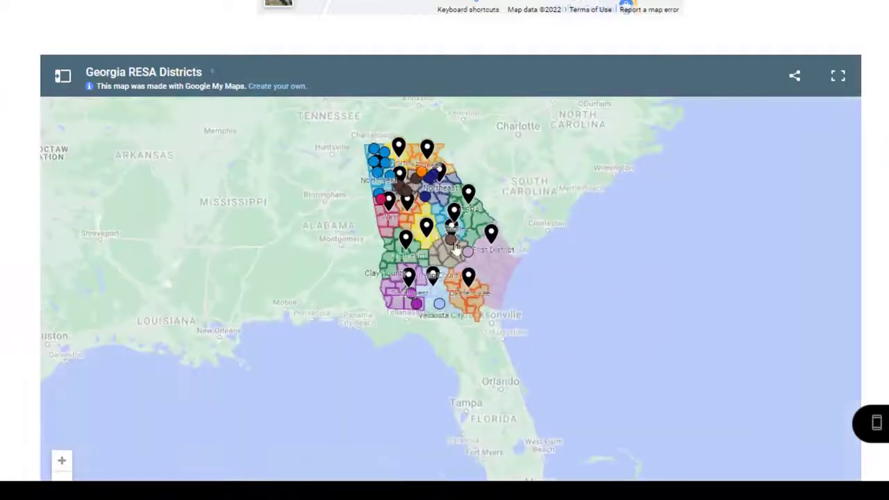
scroll(476, 199, "up", 5)
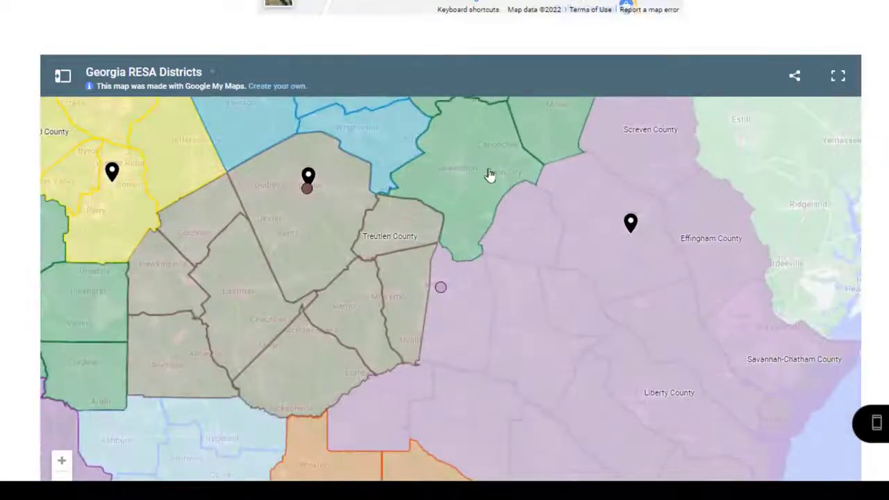
left_click(490, 174)
scroll(594, 190, "down", 2)
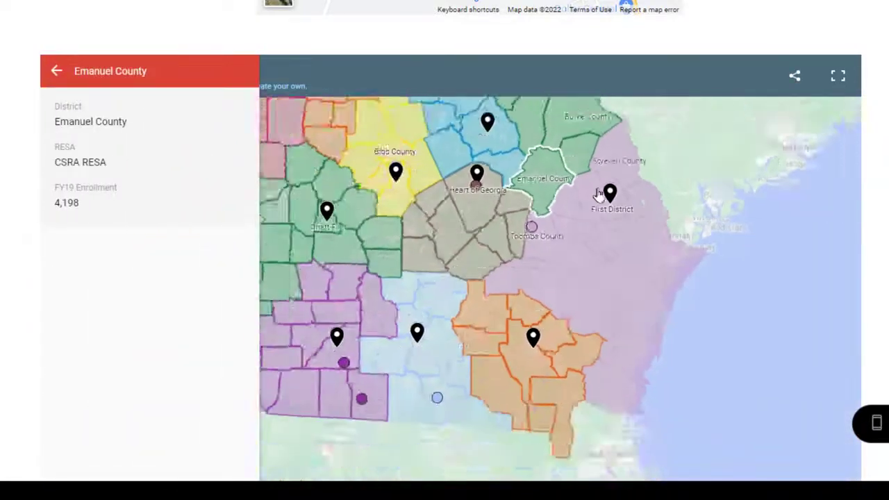
scroll(593, 186, "up", 1)
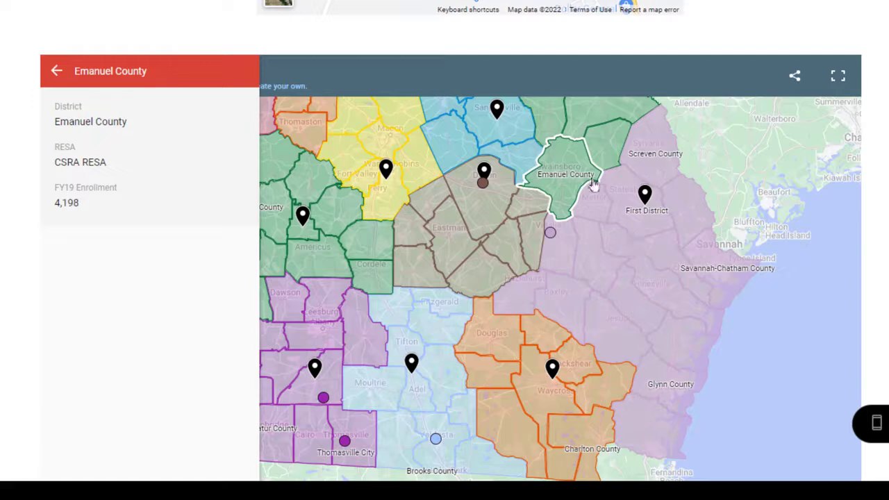
left_click(635, 222)
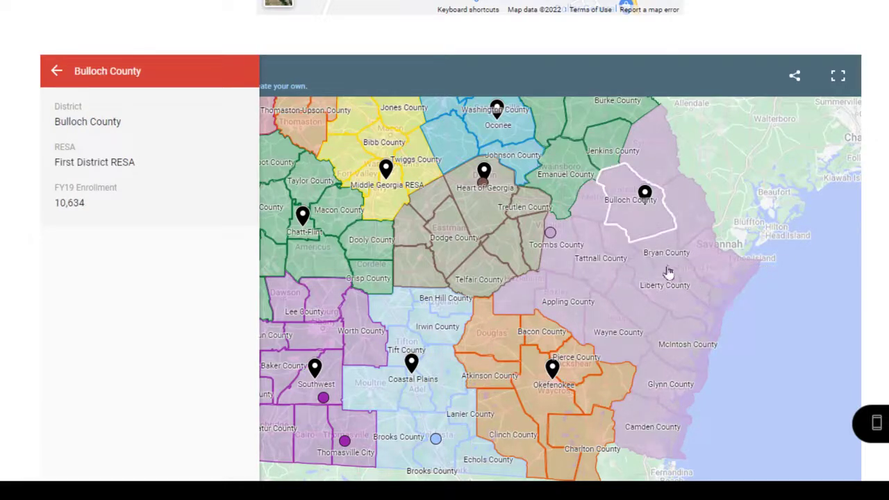
Open the details of more First District RESA counties on the Georgia RESA Districts map, including Tattnall County and Jeff Davis County.
left_click(696, 211)
left_click(666, 141)
left_click(595, 251)
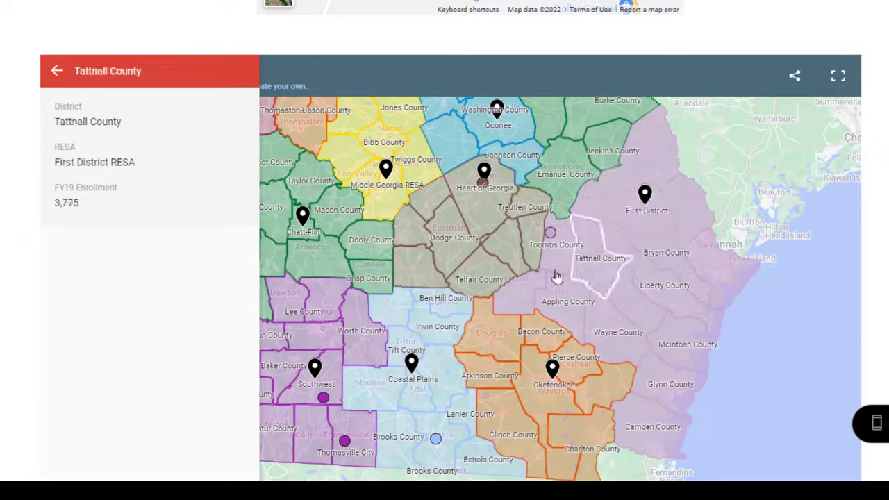
left_click(559, 259)
left_click(524, 301)
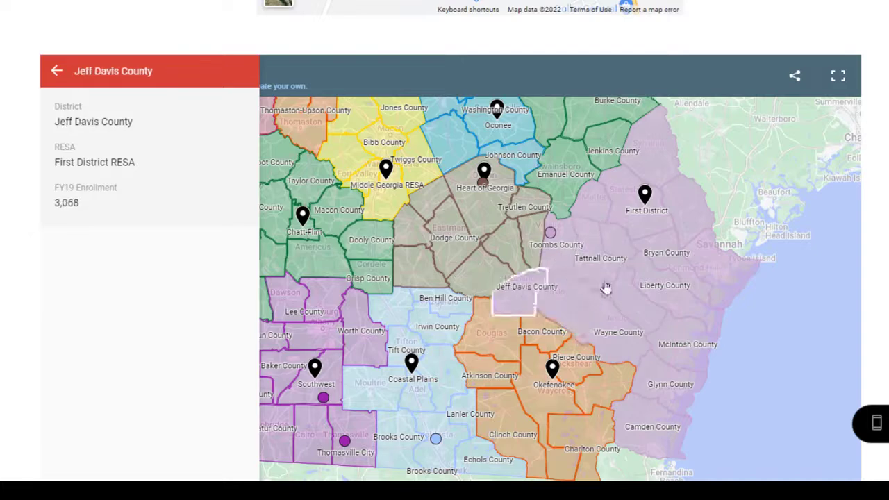
left_click(627, 312)
left_click(600, 277)
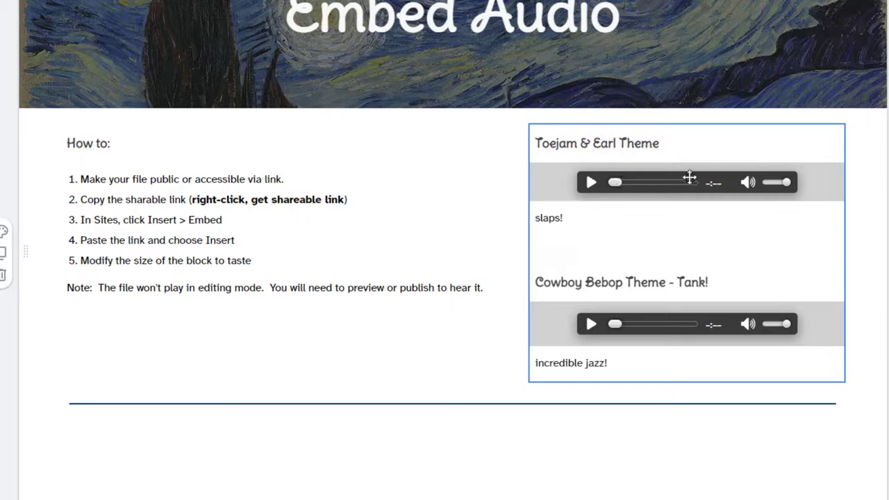
Preview the Embed Audio page and test the Toejam & Earl Theme player by playing and pausing it.
left_click(638, 181)
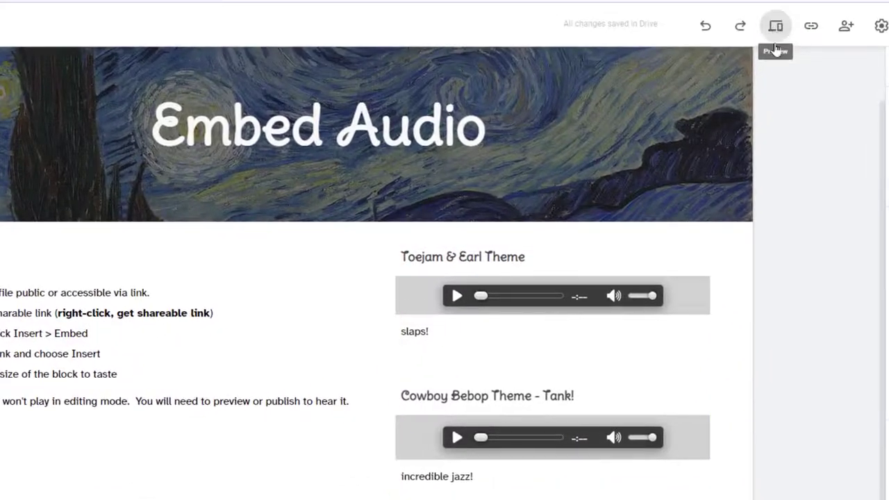
left_click(774, 44)
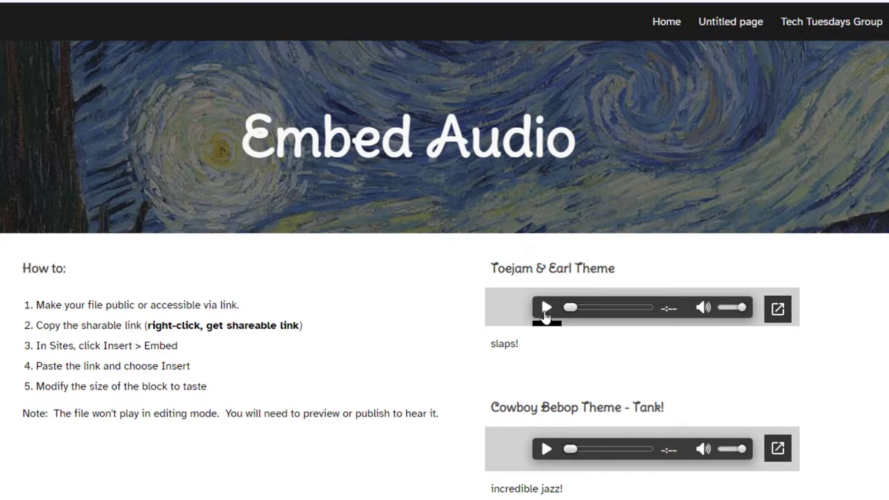
left_click(546, 312)
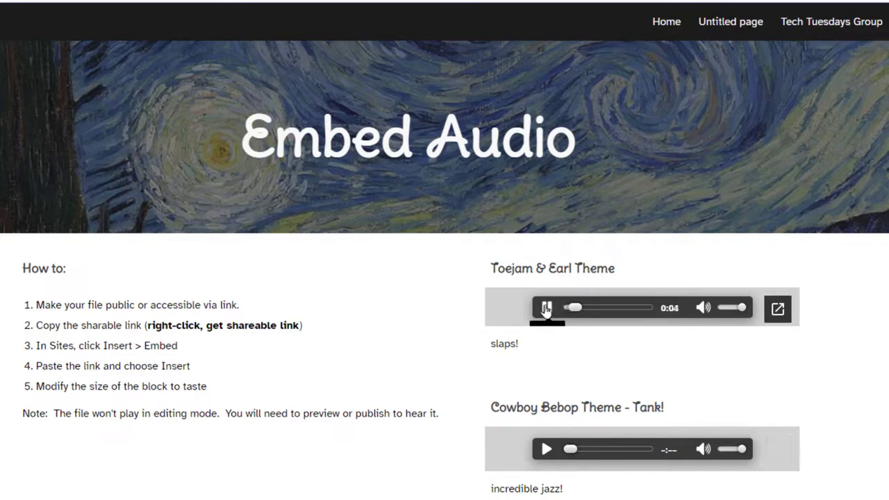
left_click(546, 311)
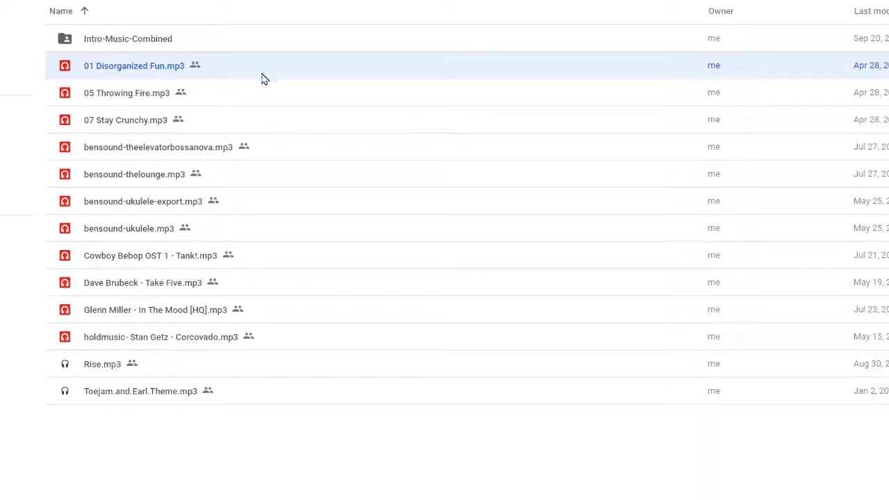
In Google Drive, copy the sharing link of 01 Disorganized Fun.mp3 with access for anyone with the link.
right_click(236, 70)
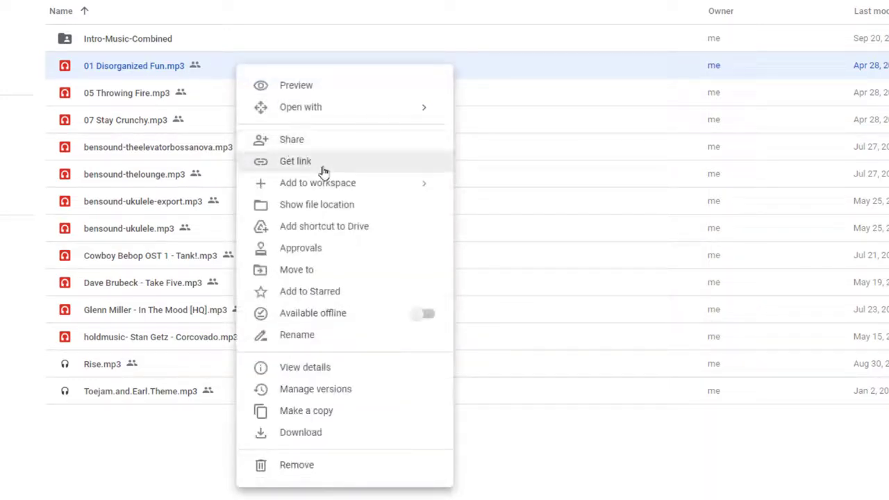
left_click(318, 165)
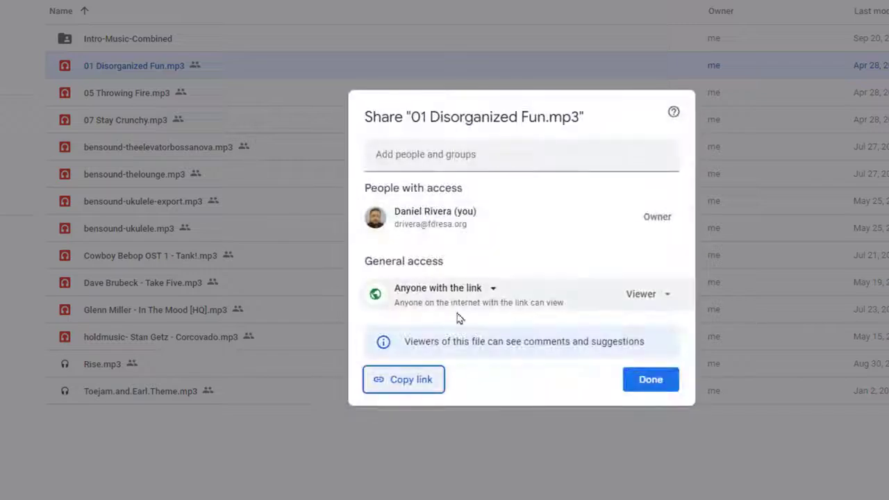
left_click(426, 384)
left_click(663, 389)
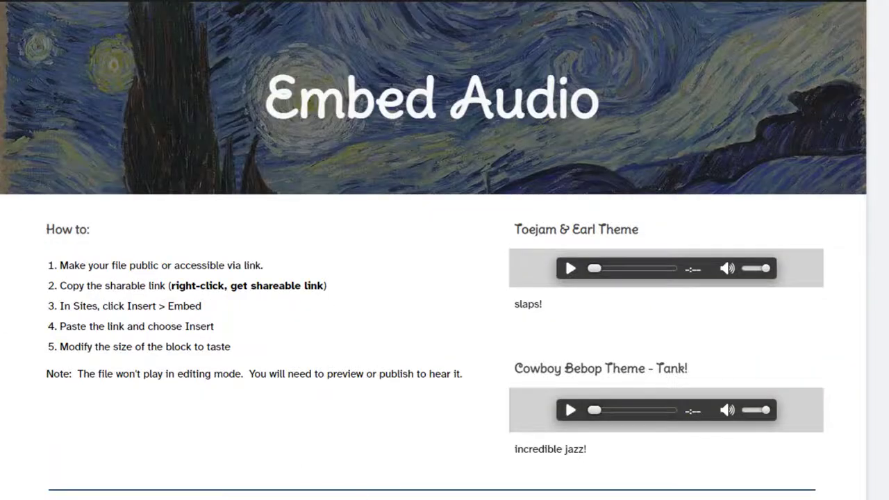
Embed the copied audio file link by URL below the how-to instructions on the Embed Audio page.
double_click(157, 450)
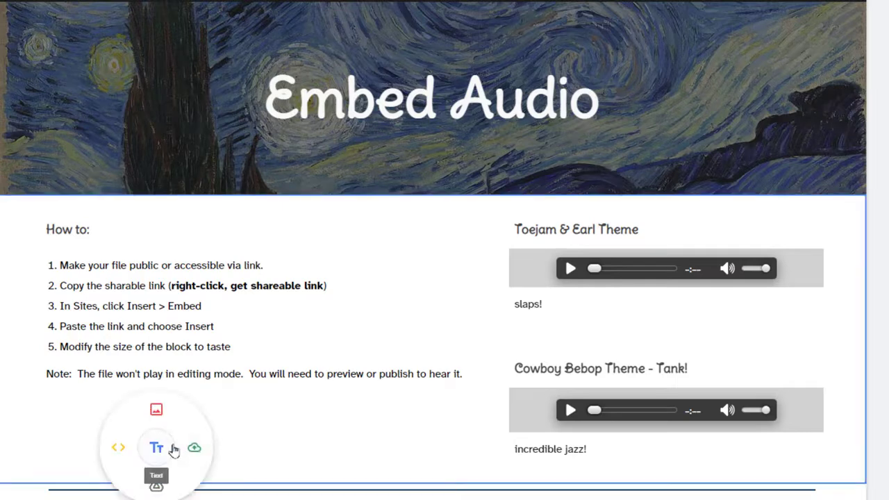
left_click(118, 447)
key("ctrl+v")
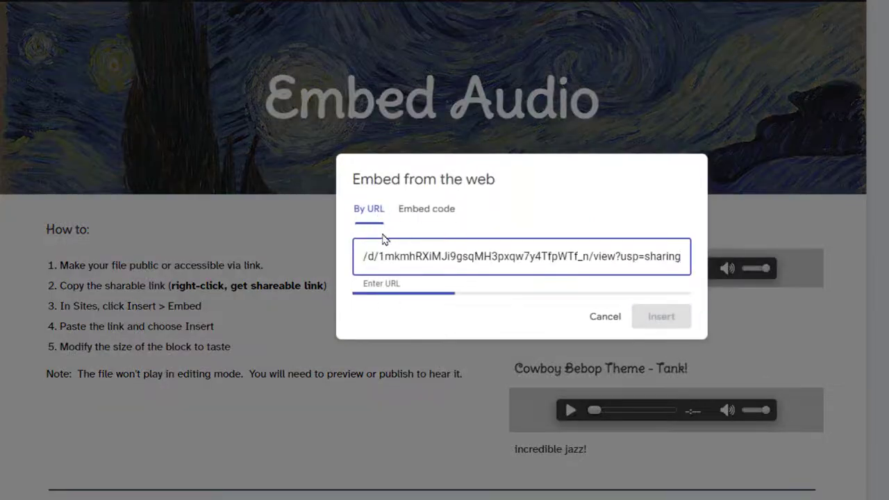
left_click(663, 400)
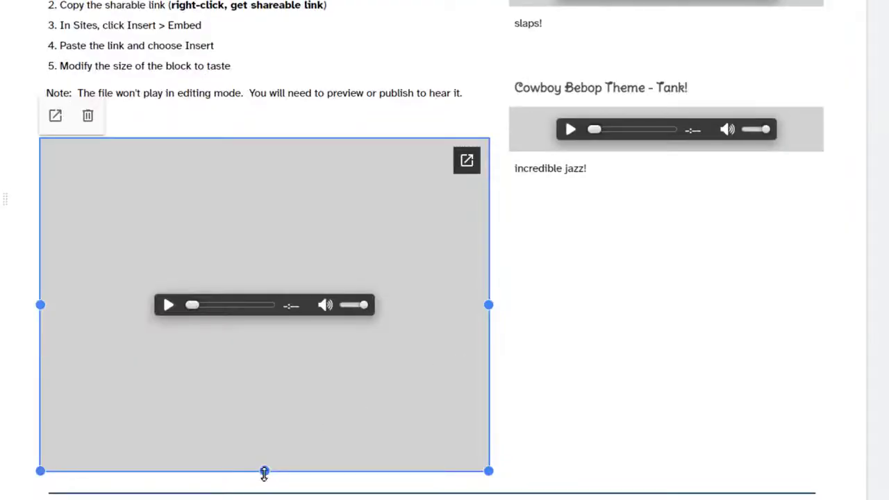
Shrink the new audio player's height and width and move it beneath the "incredible jazz!" text under the Cowboy Bebop player.
left_click_drag(264, 472, 305, 226)
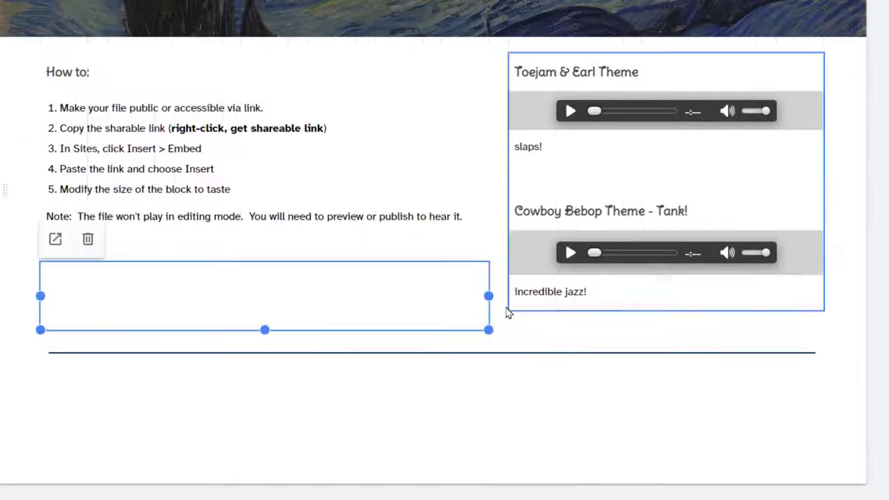
left_click_drag(489, 296, 288, 289)
left_click_drag(229, 289, 738, 322)
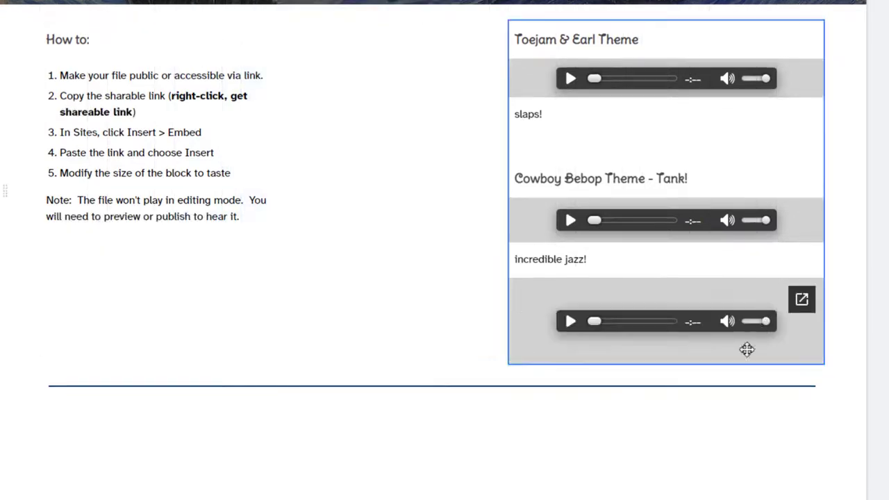
left_click(645, 276)
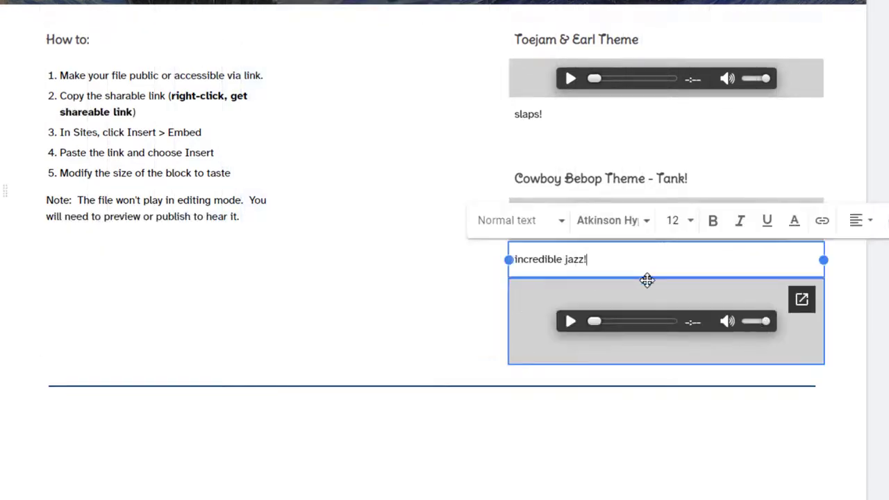
Preview the Embed Audio page and test the newly added audio player by playing and pausing it.
left_click(883, 295)
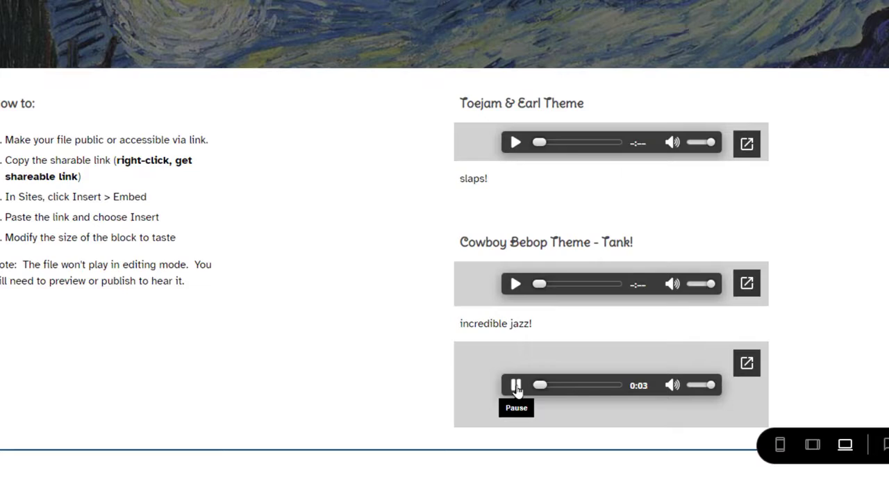
left_click(515, 386)
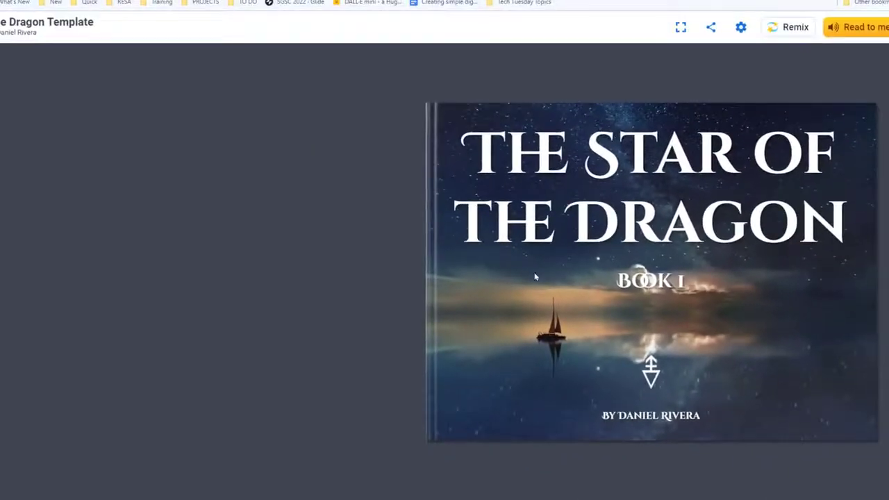
Page through The Dragon Template book in Book Creator and return toward its cover.
left_click_drag(805, 250, 256, 238)
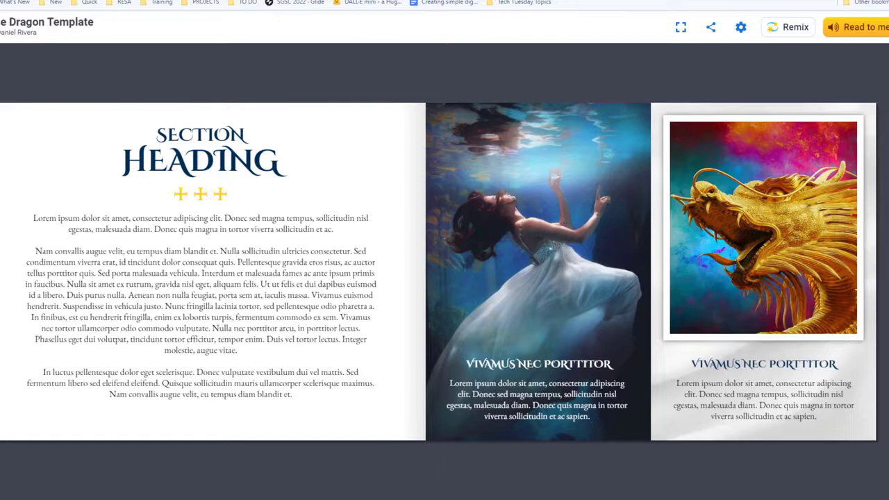
left_click_drag(856, 291, 310, 272)
key("Left")
key("Left")
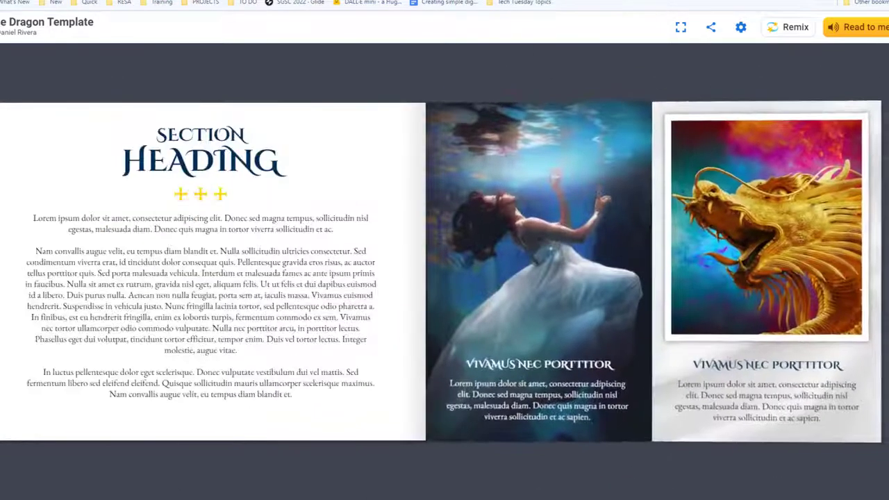
Copy the web address of The Dragon Template book and switch to the Embed misc page in Google Sites.
right_click(167, 0)
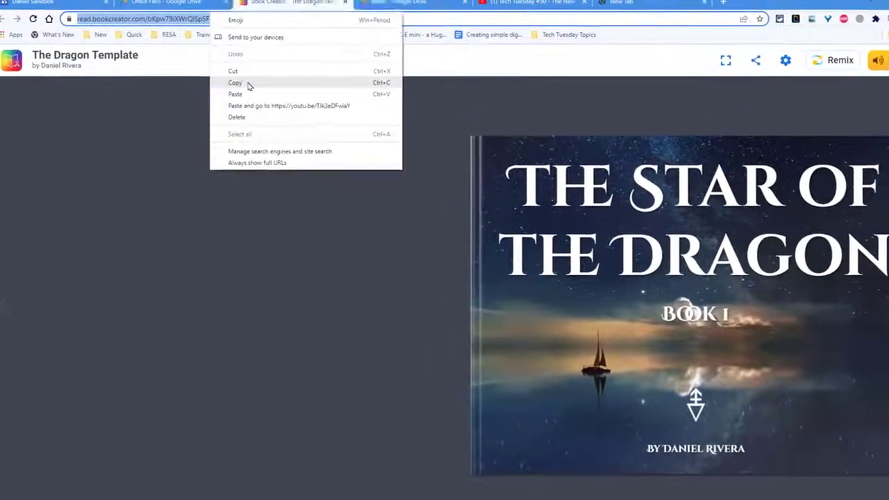
left_click(196, 53)
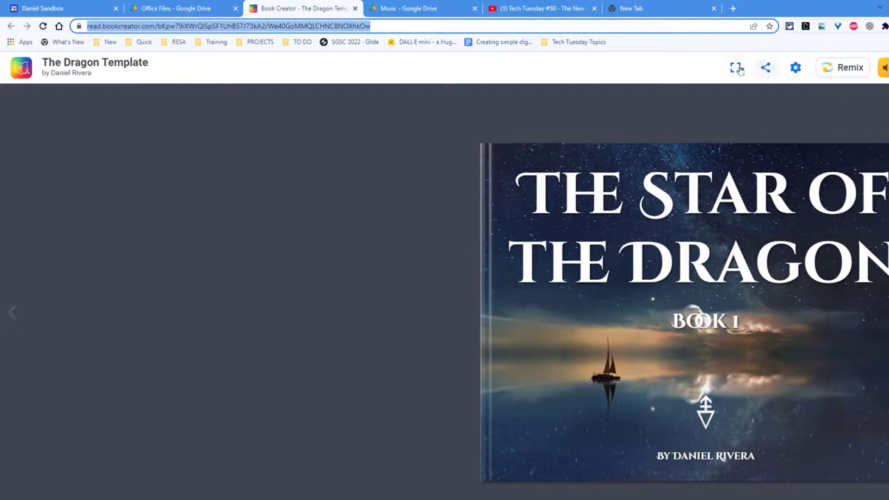
left_click(150, 10)
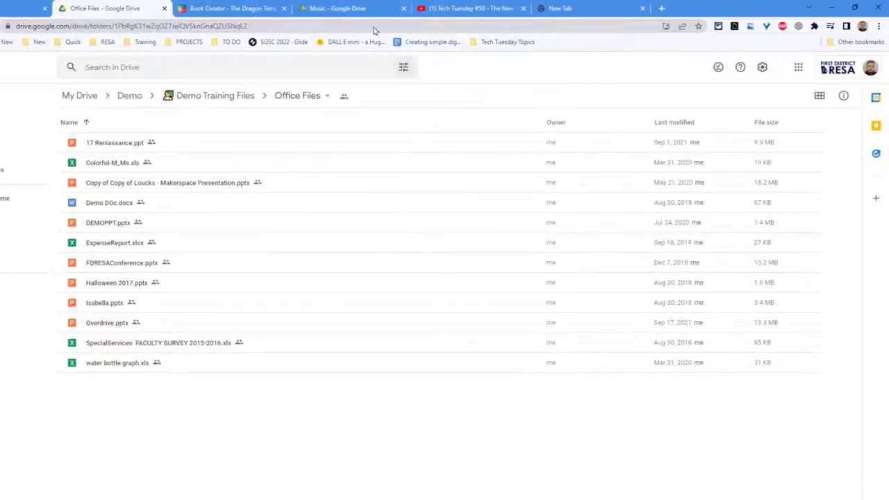
left_click(84, 8)
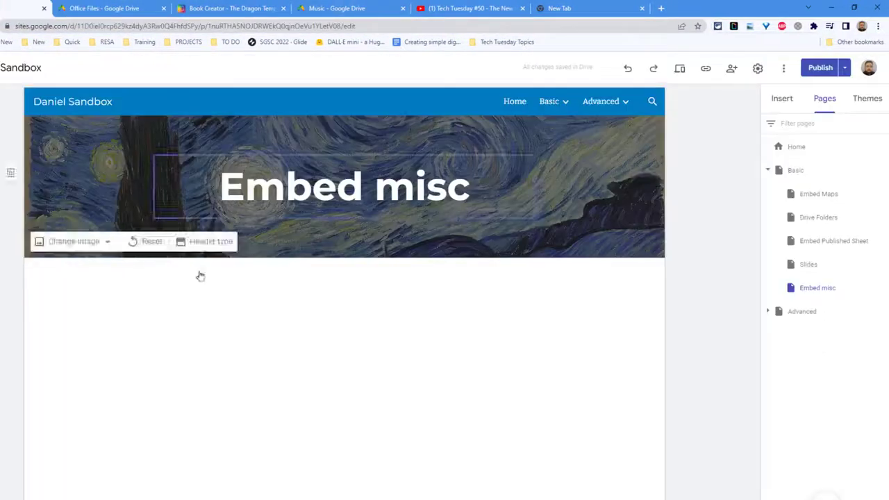
Embed the book by URL as a whole page on the Embed misc page, and delete that embed.
double_click(322, 347)
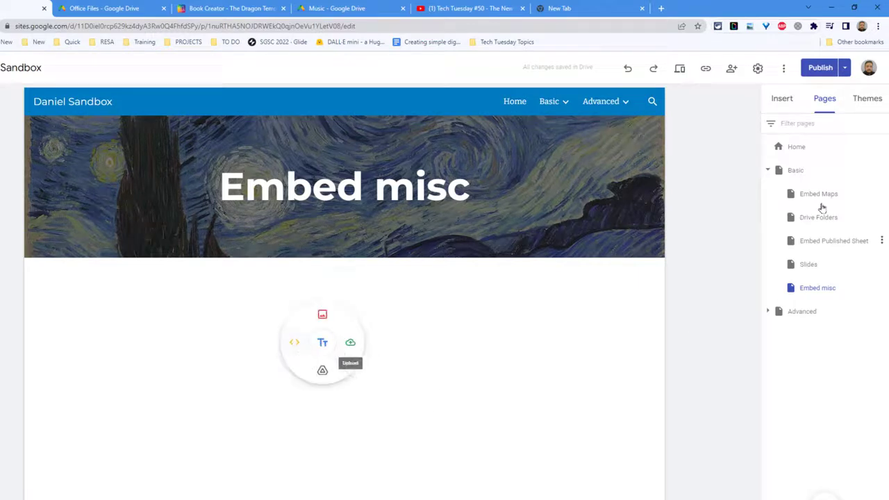
left_click(785, 98)
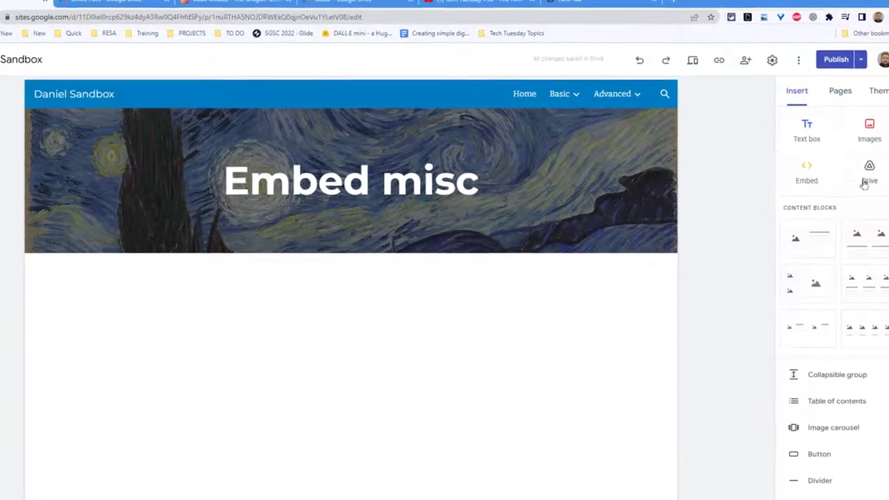
left_click(806, 170)
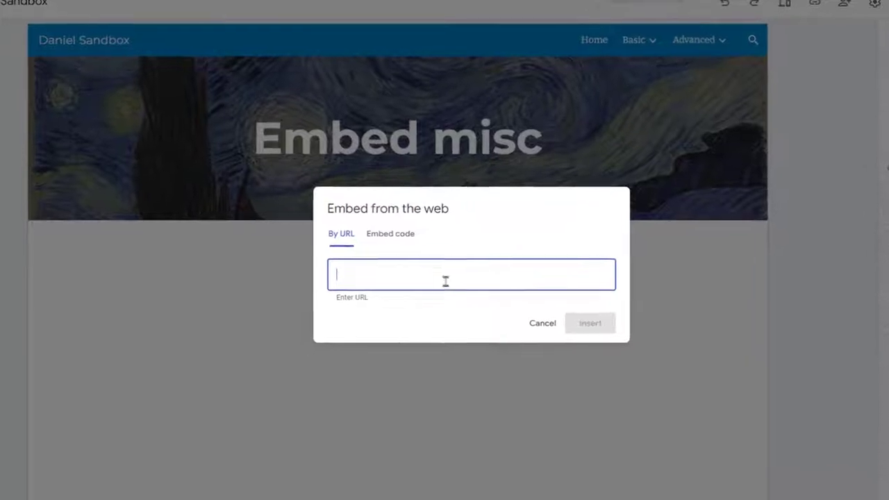
key("ctrl+v")
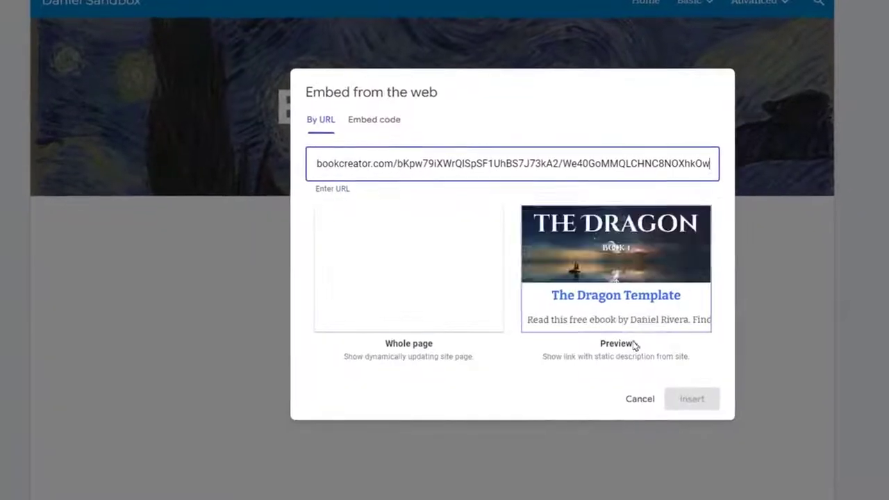
left_click(452, 283)
left_click(694, 399)
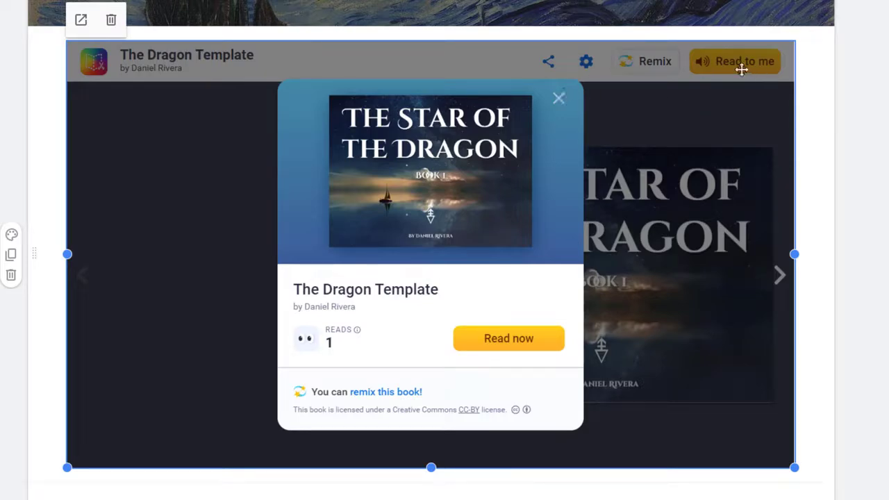
left_click(112, 21)
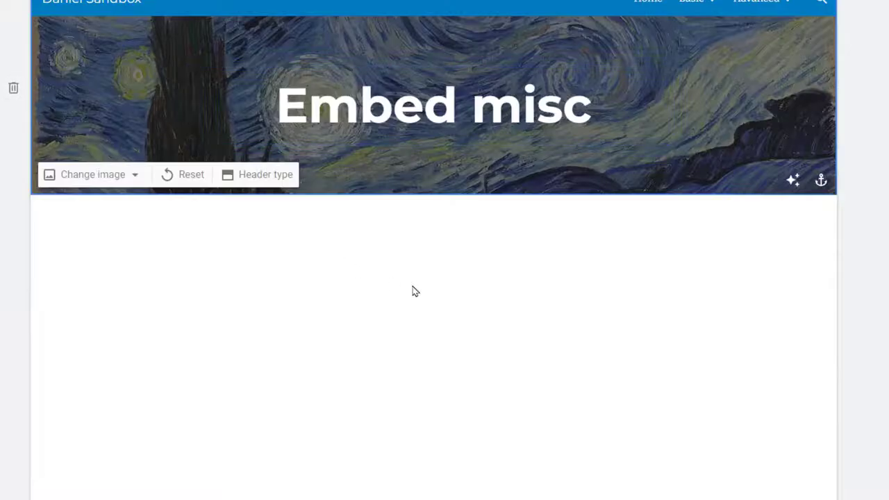
Embed The Dragon Template book by URL on the Embed misc page using the Preview option.
double_click(414, 291)
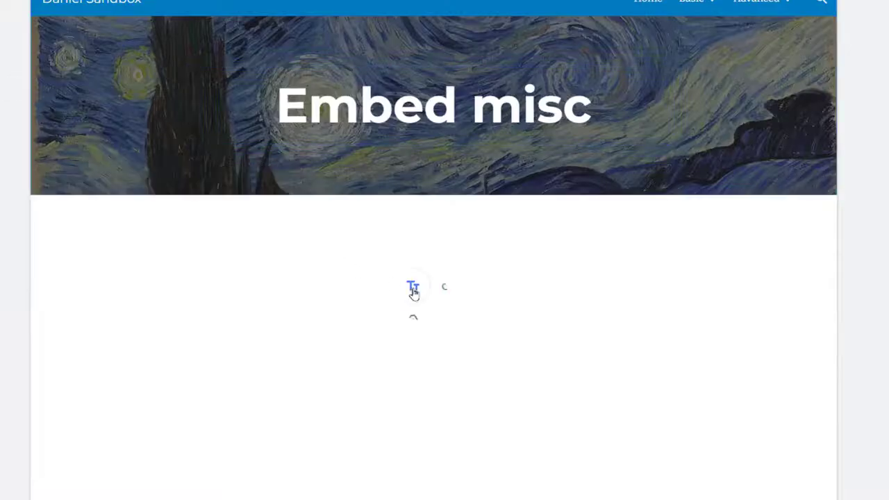
left_click(377, 286)
key("ctrl+v")
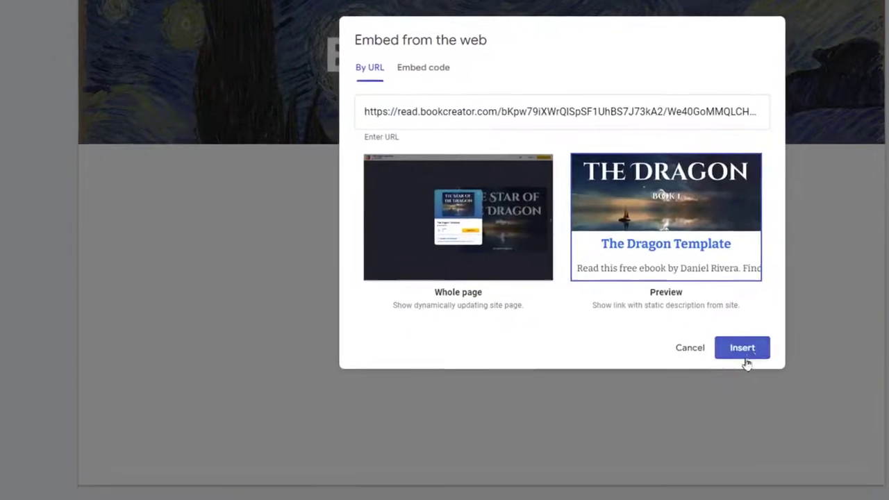
left_click(749, 356)
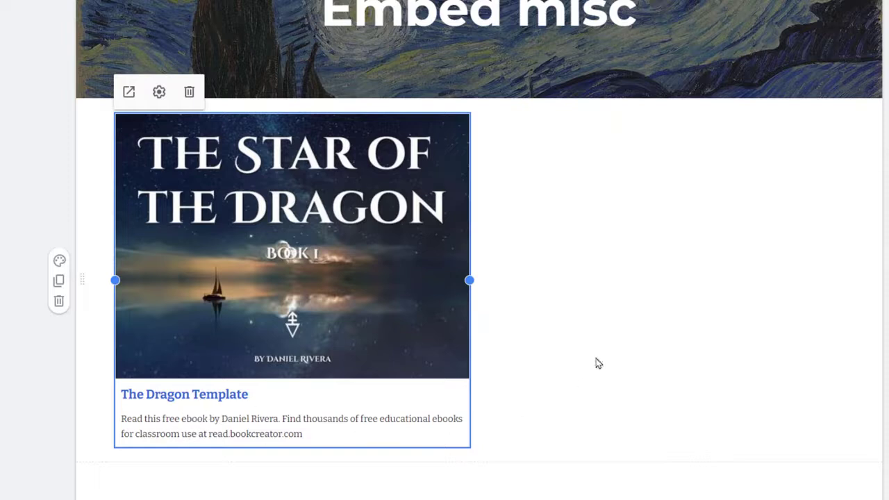
Preview the Embed misc page and test the link on The Dragon Template card.
left_click(644, 388)
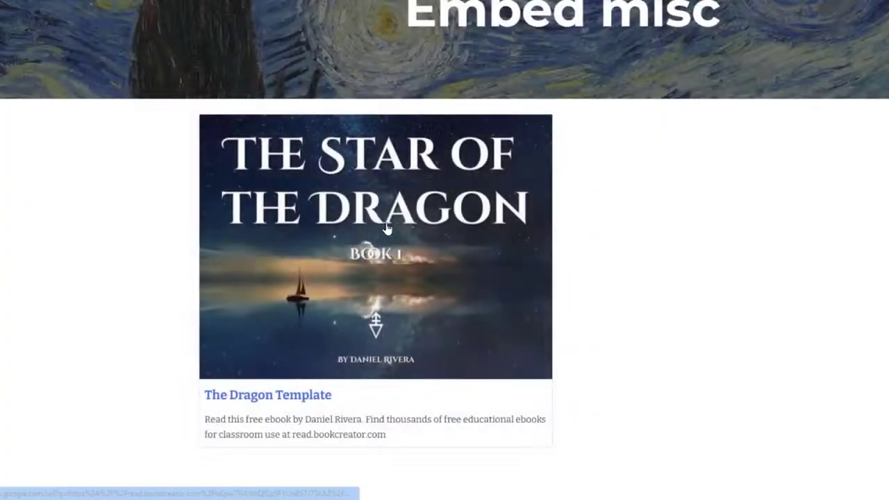
left_click(447, 276)
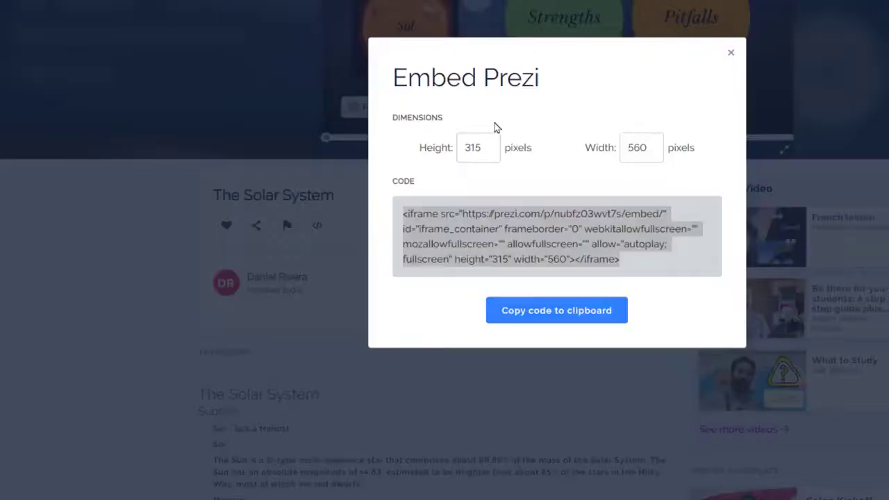
Copy the embed code of The Solar System presentation in Prezi, keeping the 315 by 560 pixel dimensions.
left_click(731, 55)
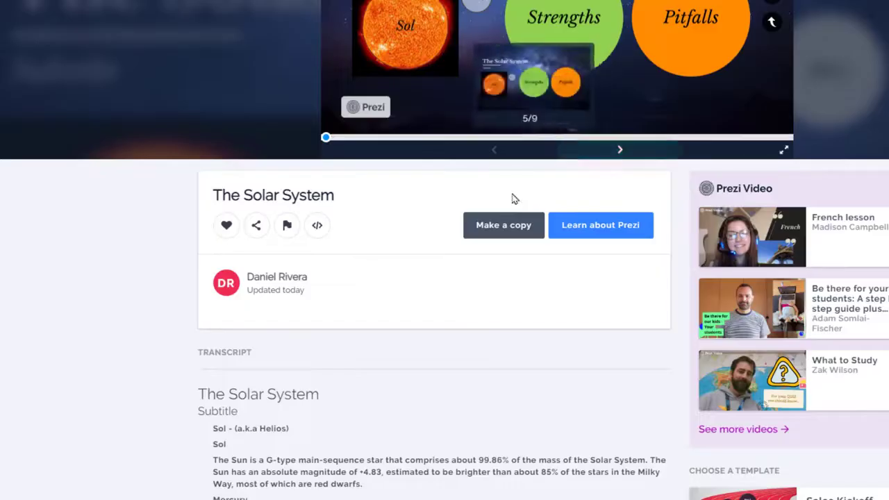
scroll(486, 208, "up", 2)
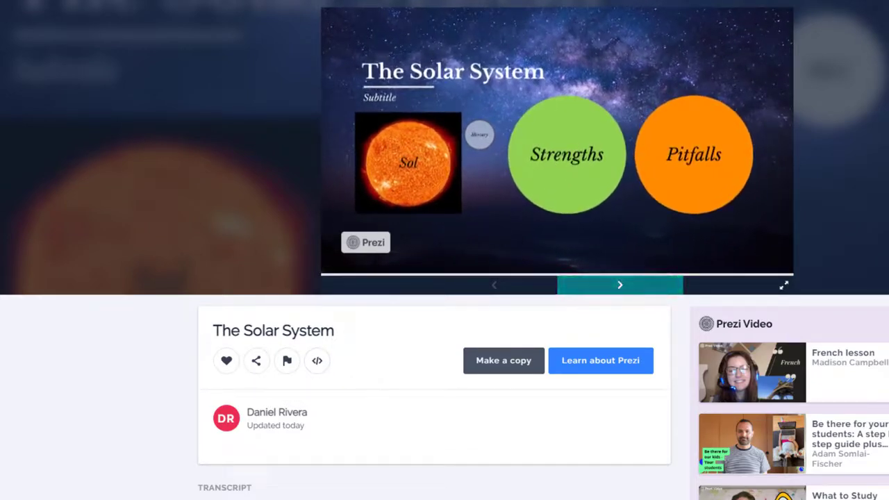
left_click(318, 359)
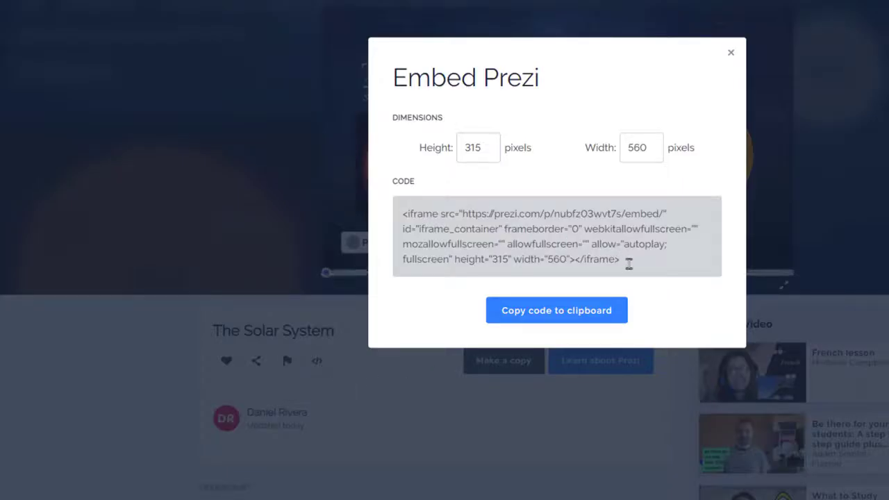
left_click_drag(629, 262, 376, 202)
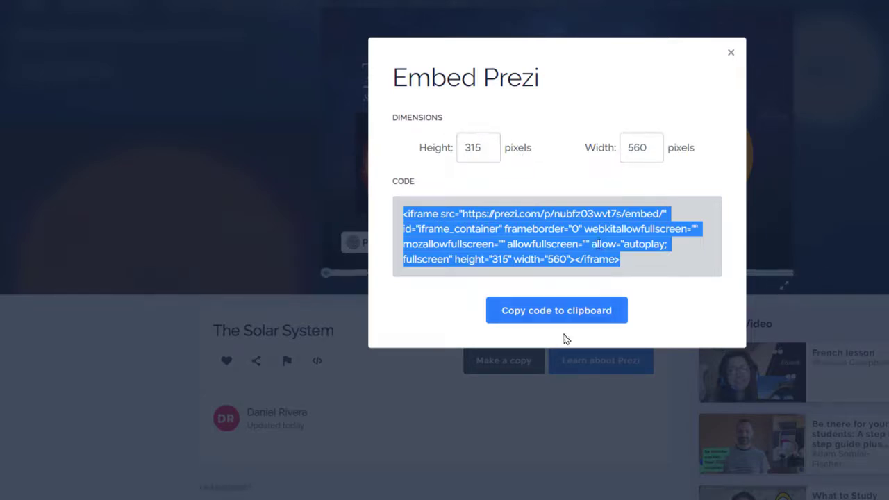
left_click(568, 318)
left_click(731, 55)
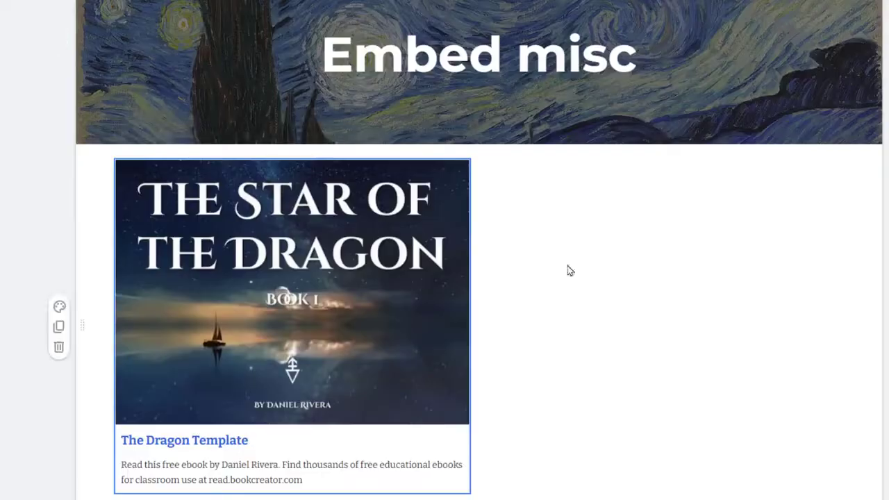
Embed The Solar System Prezi beside The Dragon Template card on the Embed misc page using the copied embed code.
double_click(648, 253)
left_click(624, 253)
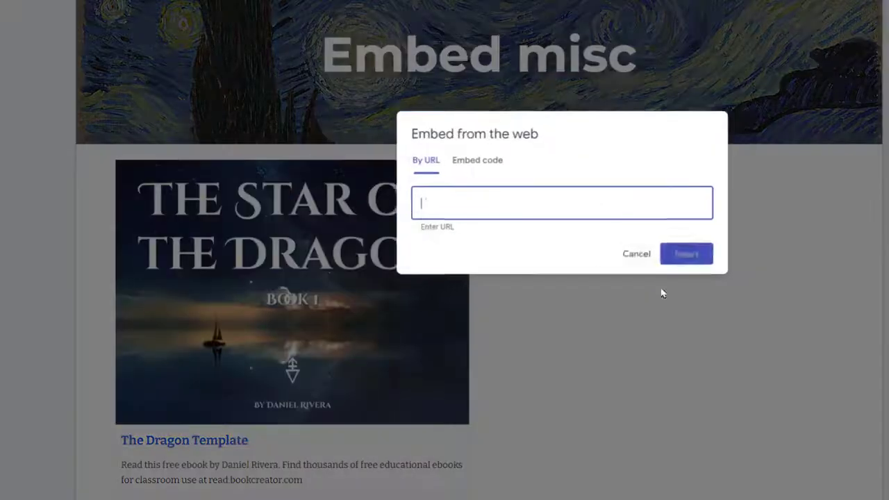
left_click(480, 168)
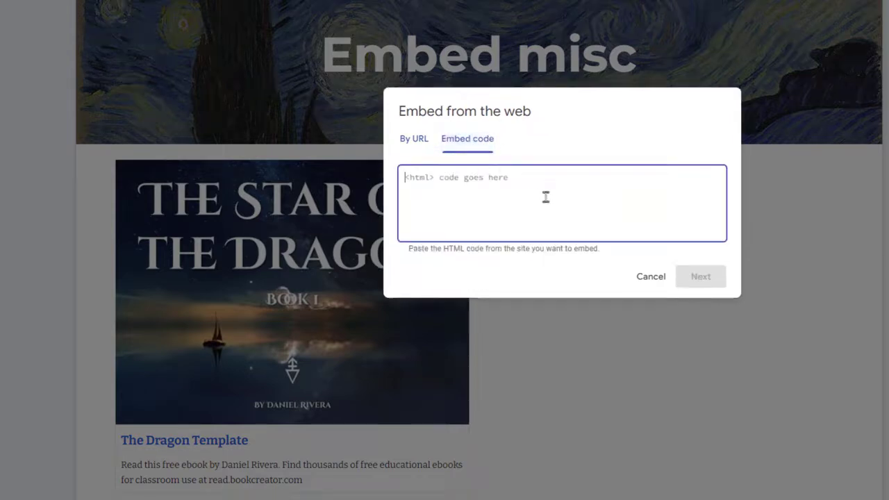
key("ctrl+v")
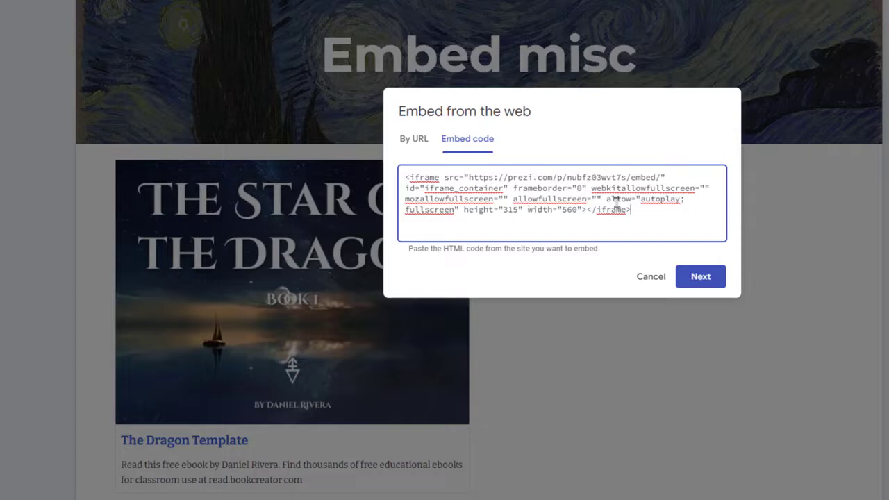
left_click(701, 281)
left_click(700, 332)
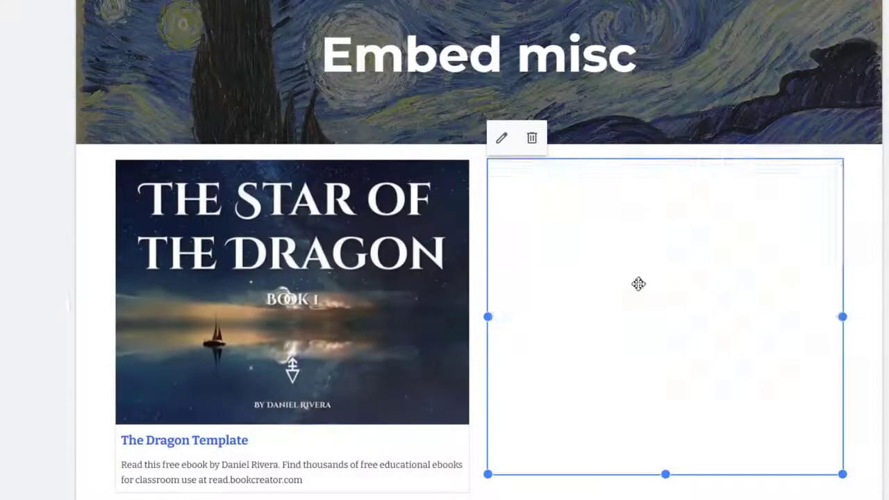
Preview the Embed misc page, present the embedded Solar System Prezi and advance through its first slides.
scroll(506, 173, "down", 2)
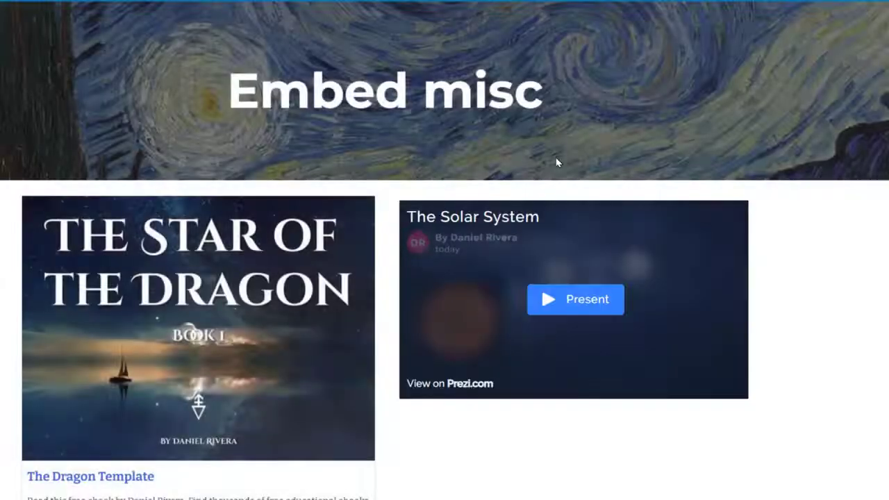
left_click(555, 305)
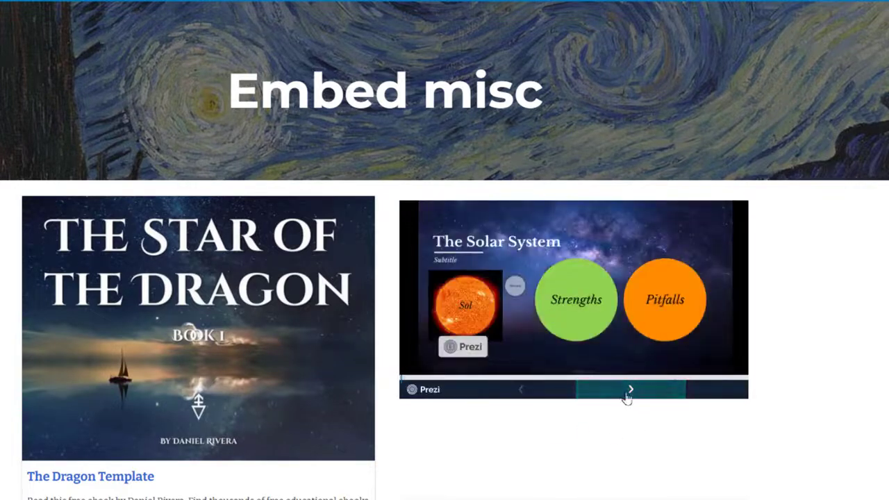
left_click(653, 392)
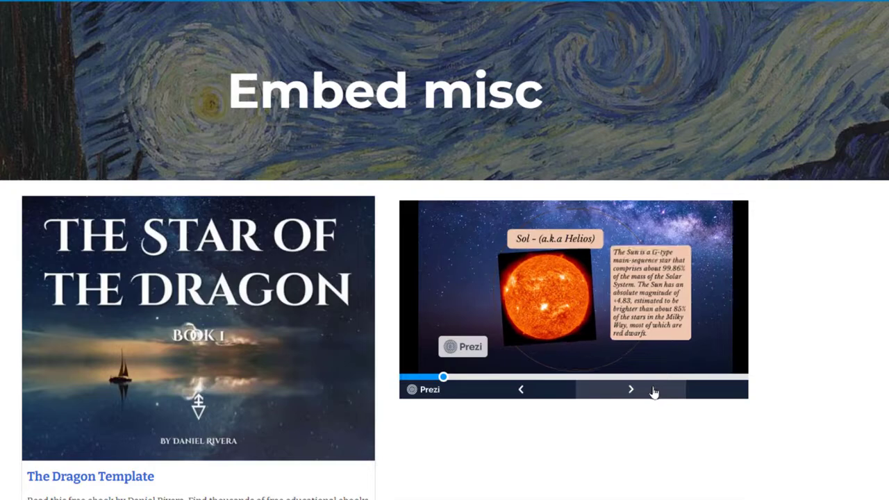
left_click(652, 392)
left_click(629, 392)
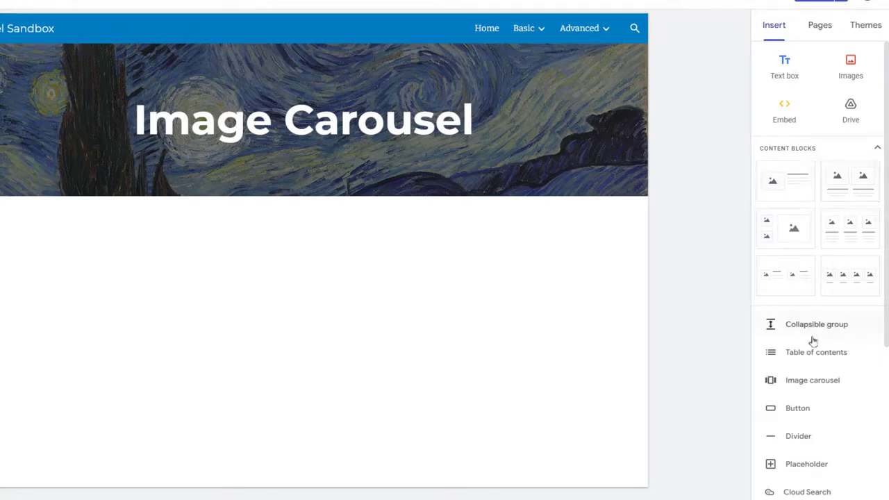
Start an image carousel on the Image Carousel page and choose Google Drive as the source for its images.
left_click(812, 382)
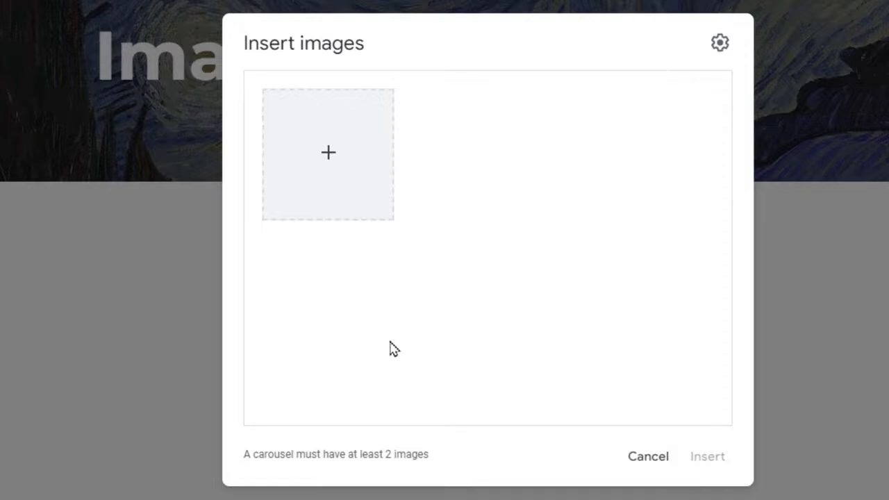
left_click(333, 163)
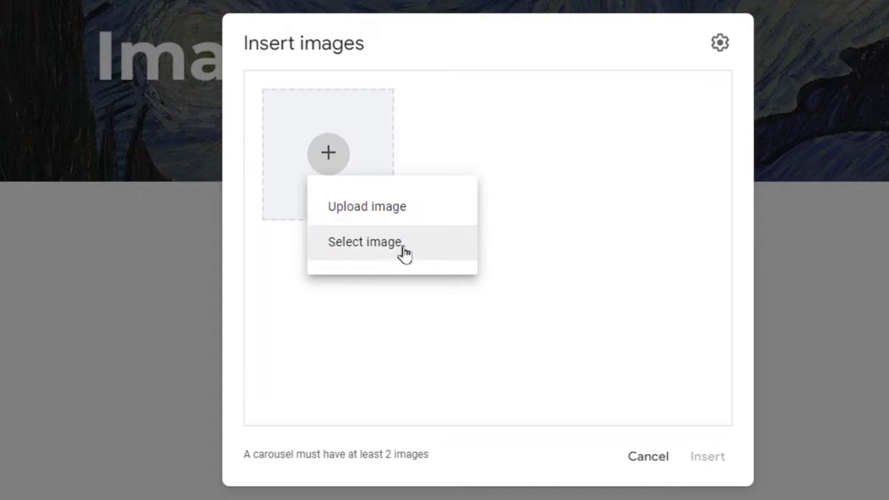
left_click(440, 242)
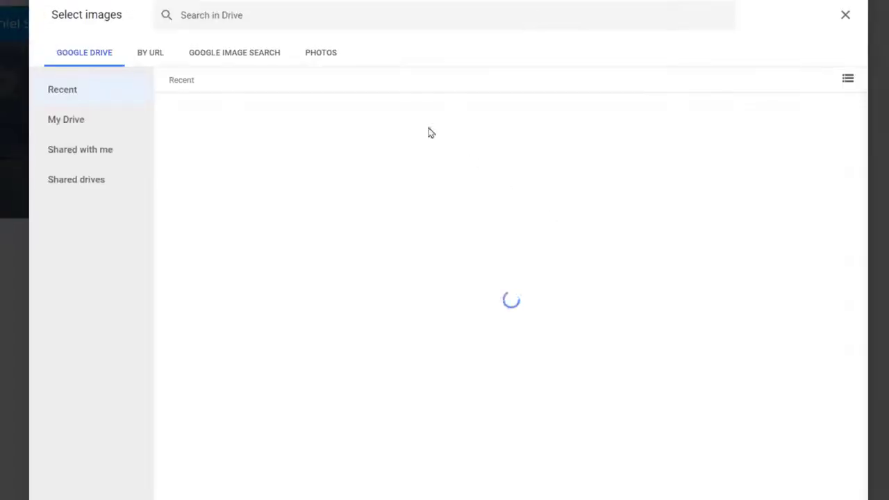
left_click(269, 59)
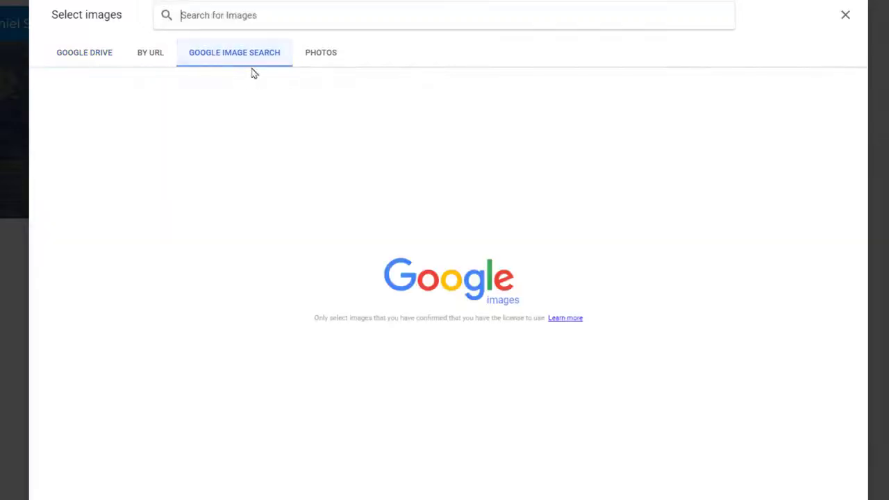
left_click(320, 57)
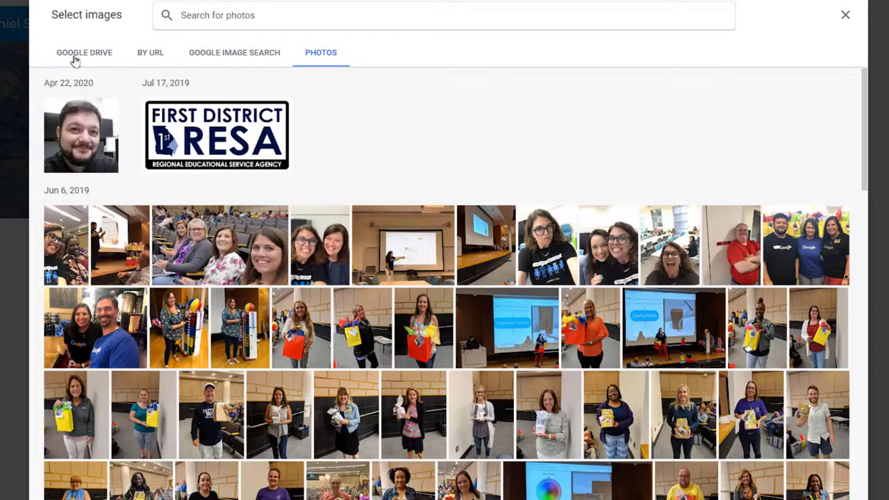
left_click(75, 61)
Select the recent Drive character images, including bilbo.jpg, 200.gif and hermione.jpg, and insert them as the carousel.
scroll(540, 238, "down", 8)
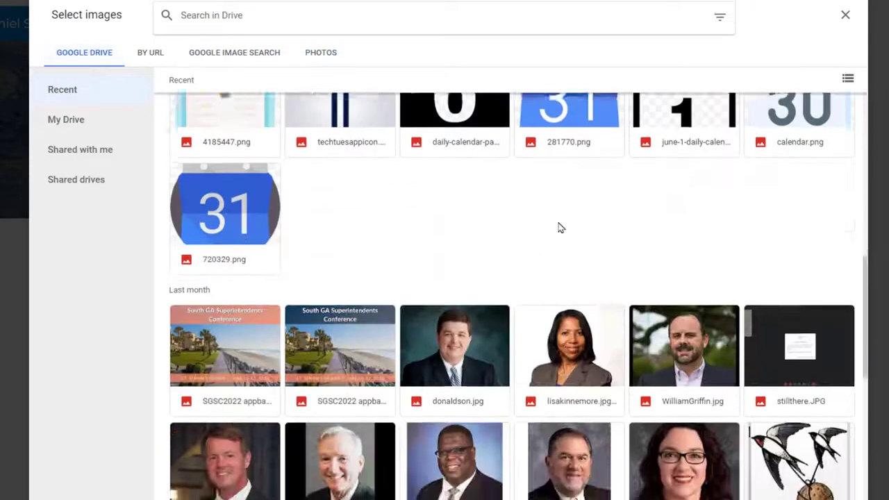
scroll(561, 227, "down", 15)
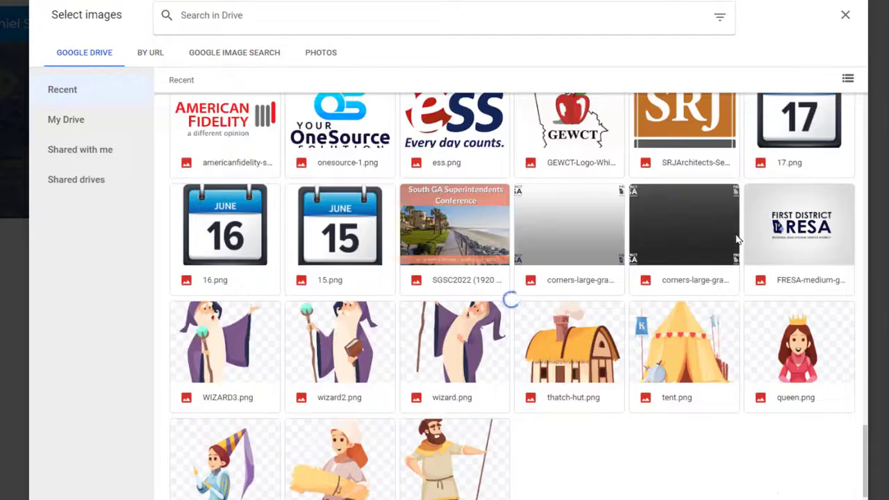
scroll(735, 238, "down", 5)
scroll(722, 235, "down", 8)
scroll(724, 226, "up", 3)
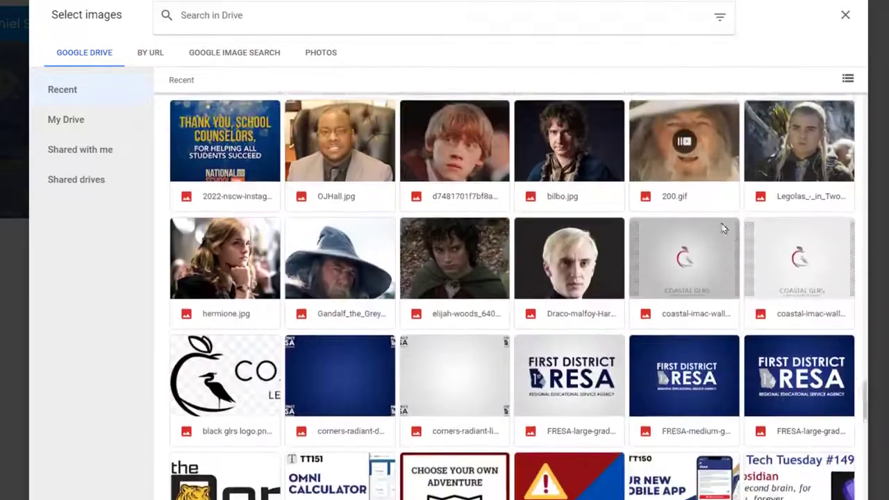
left_click(566, 397)
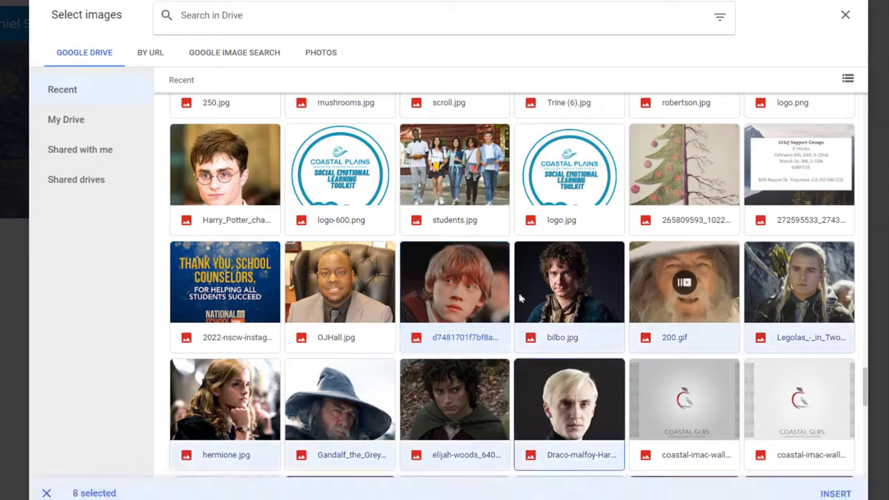
left_click(466, 280, "ctrl")
left_click(464, 297, "ctrl")
left_click(565, 293, "ctrl")
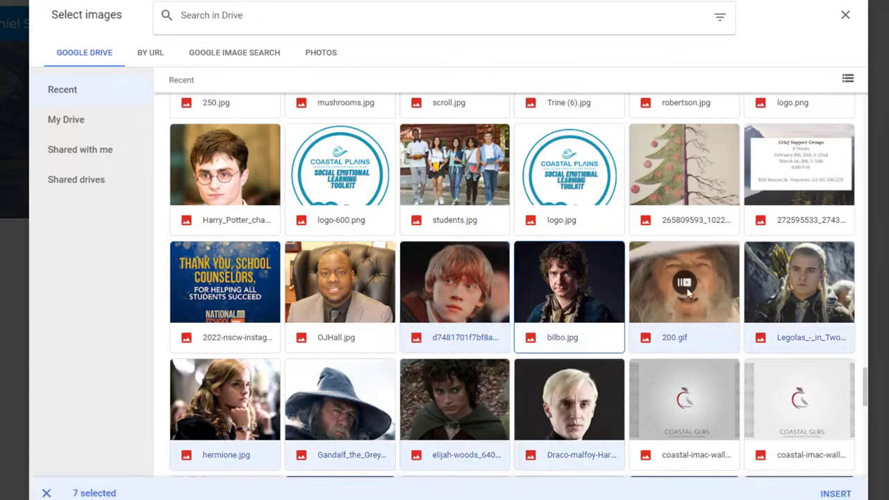
left_click(686, 293, "ctrl")
left_click(466, 300, "ctrl")
left_click(470, 297, "ctrl")
left_click(585, 293, "ctrl")
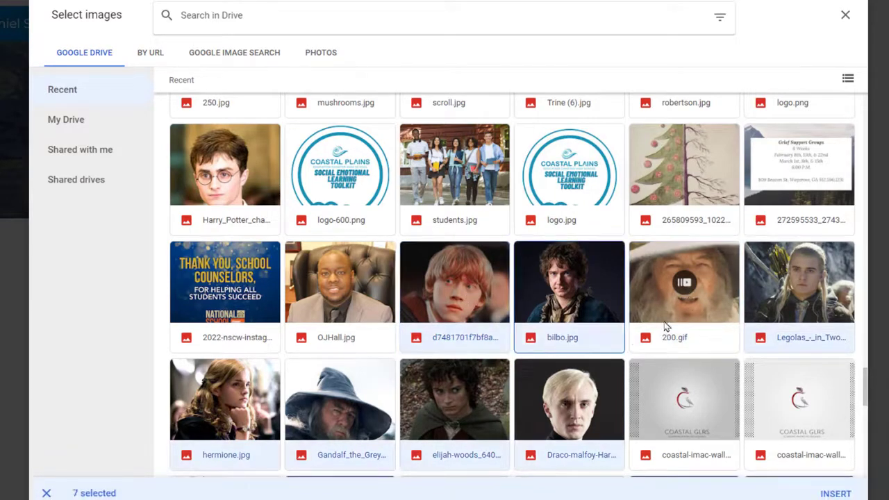
left_click(694, 316, "ctrl")
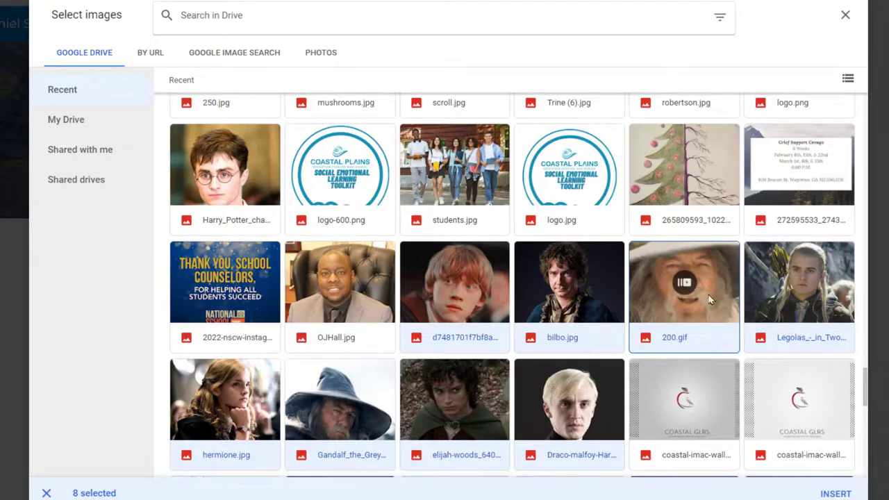
left_click(835, 493)
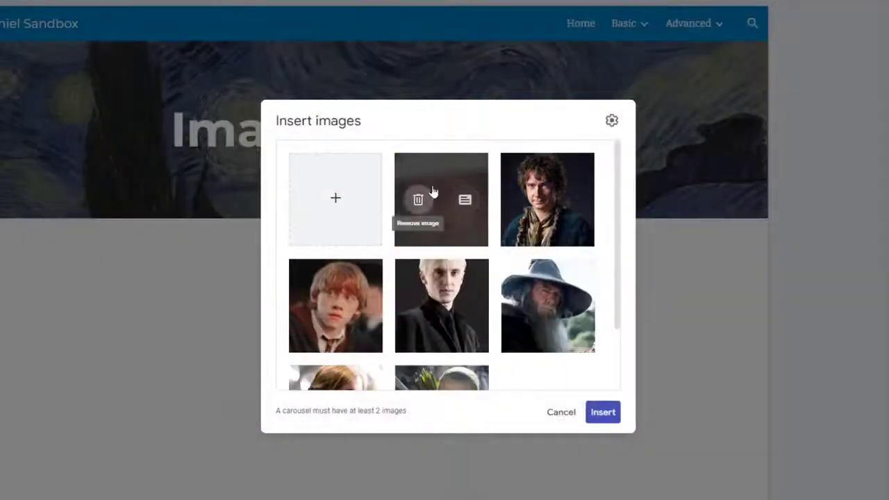
left_click(603, 414)
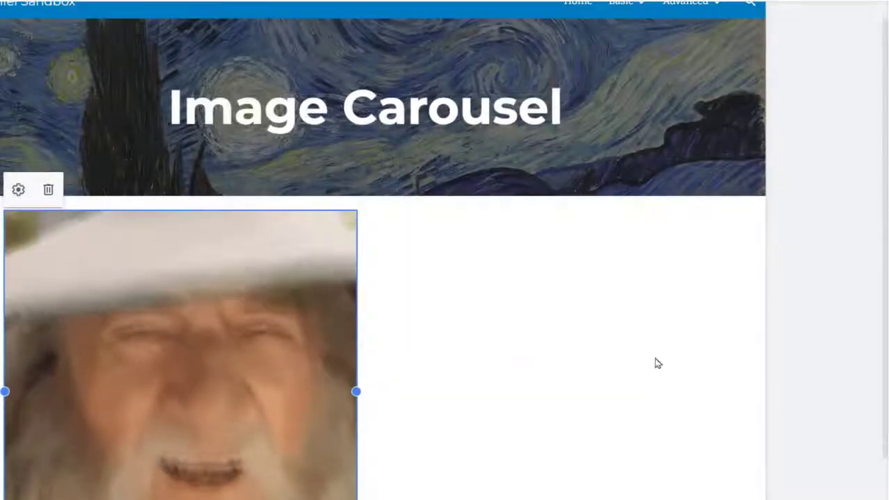
Preview the Image Carousel page, step forward through the images to the last one and back one, and exit the preview.
scroll(137, 187, "down", 2)
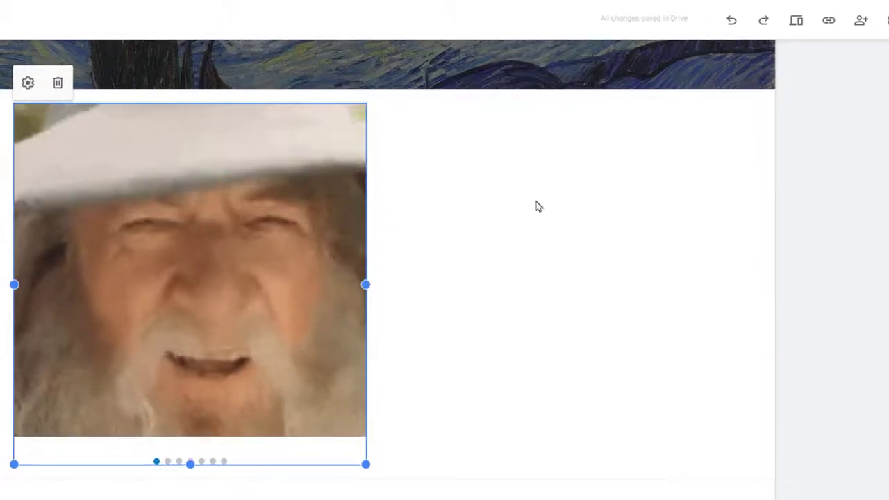
left_click(795, 22)
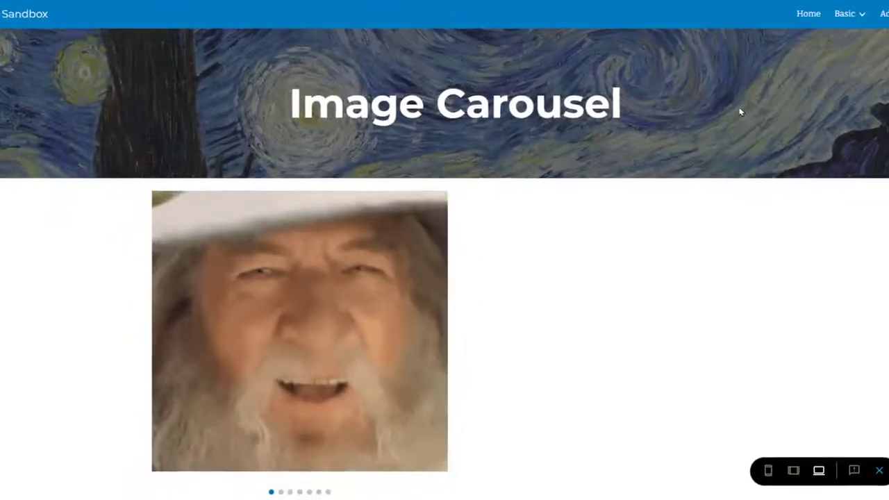
left_click(429, 325)
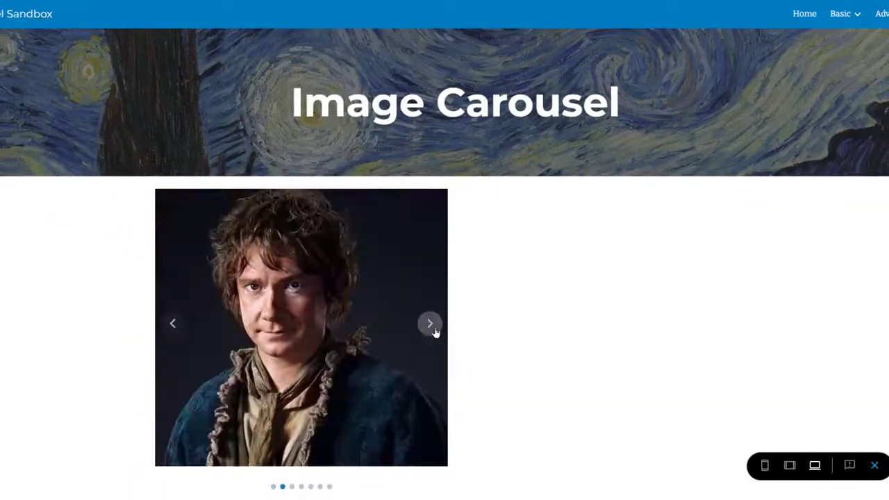
left_click(434, 330)
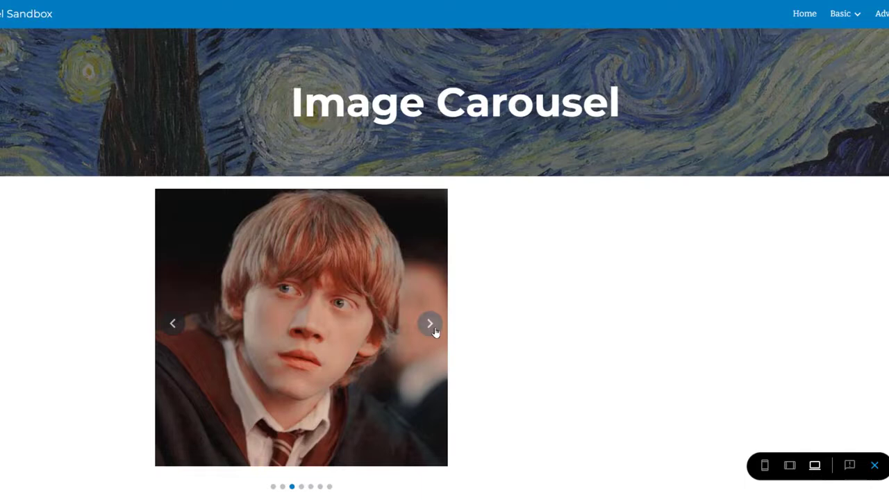
left_click(431, 325)
left_click(431, 327)
left_click(431, 328)
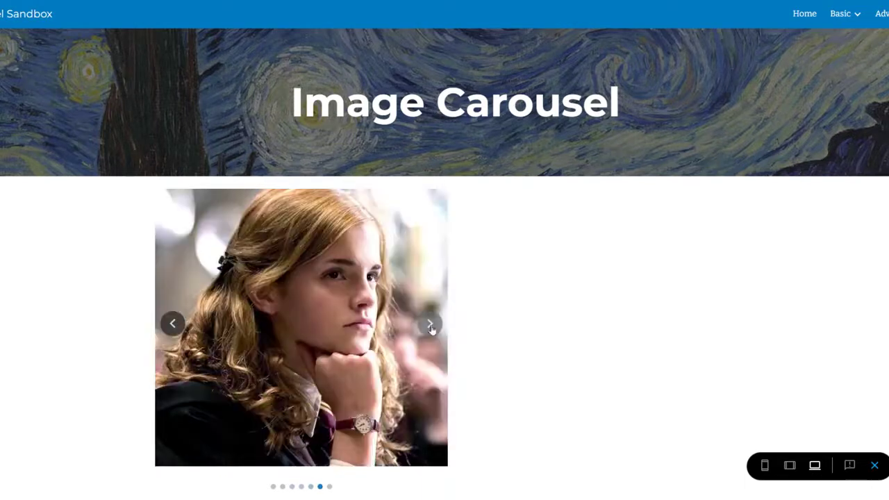
left_click(431, 325)
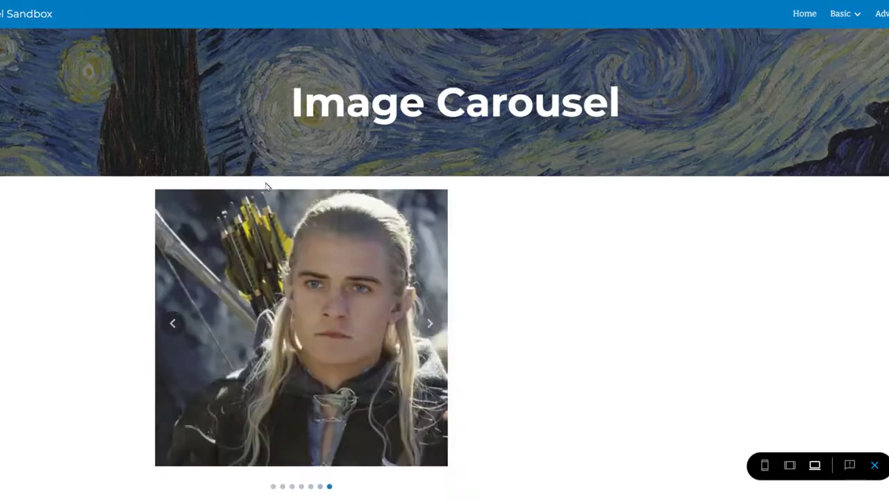
left_click(174, 322)
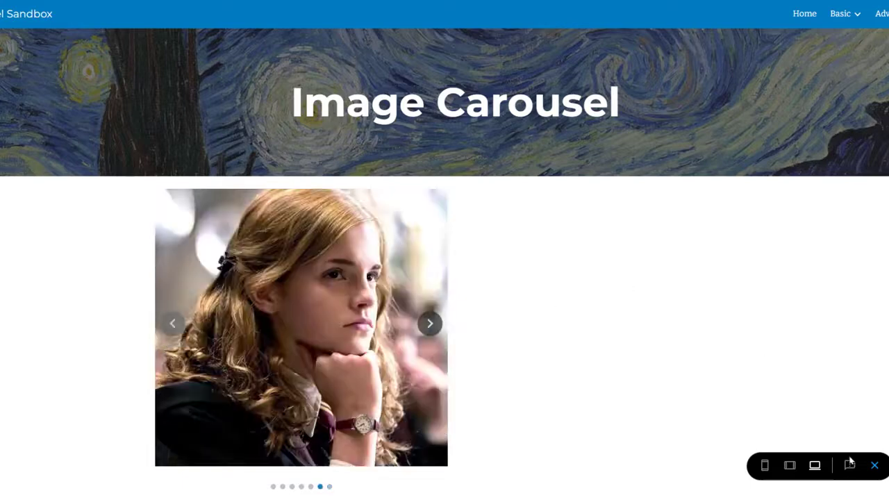
left_click(873, 466)
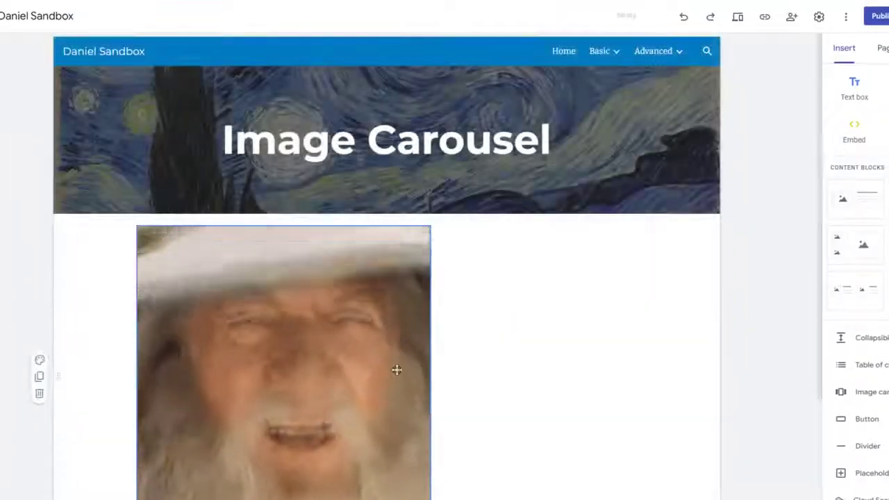
Widen the image carousel on the Image Carousel page to about three quarters of the page width.
left_click_drag(431, 375, 636, 375)
scroll(607, 335, "down", 2)
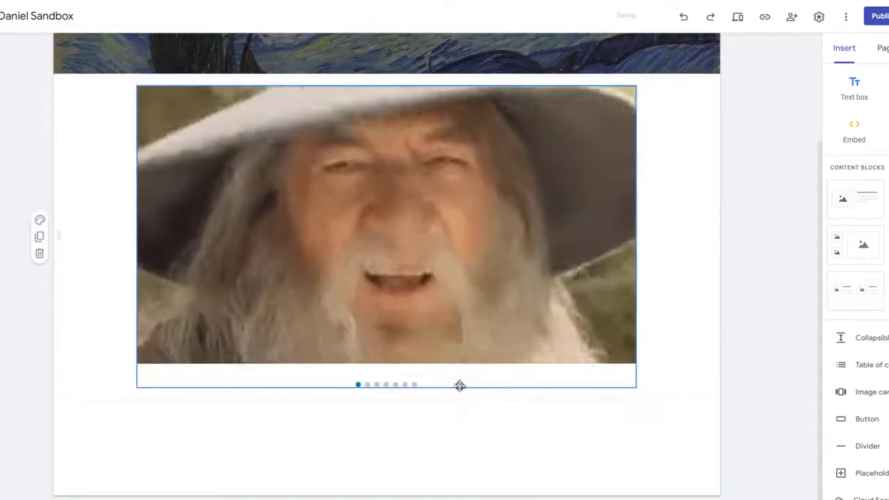
left_click(708, 238)
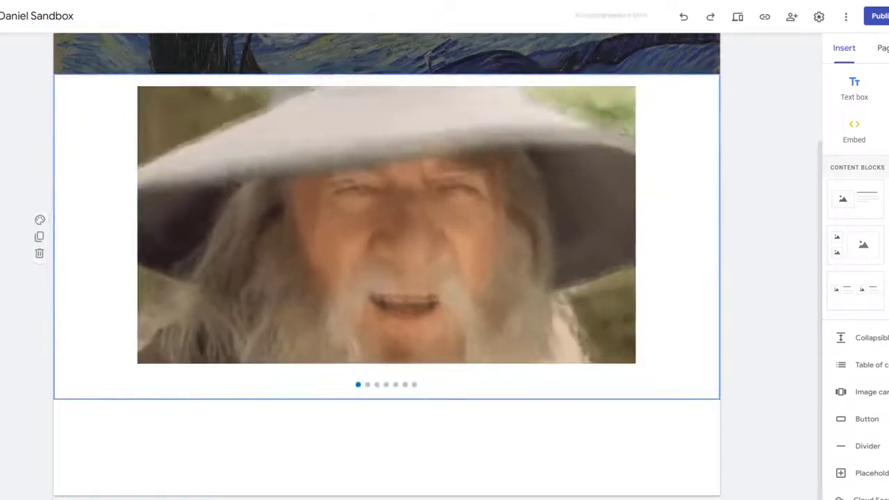
Preview the Image Carousel page, step forward through several images of the widened carousel, and exit the preview.
left_click(737, 16)
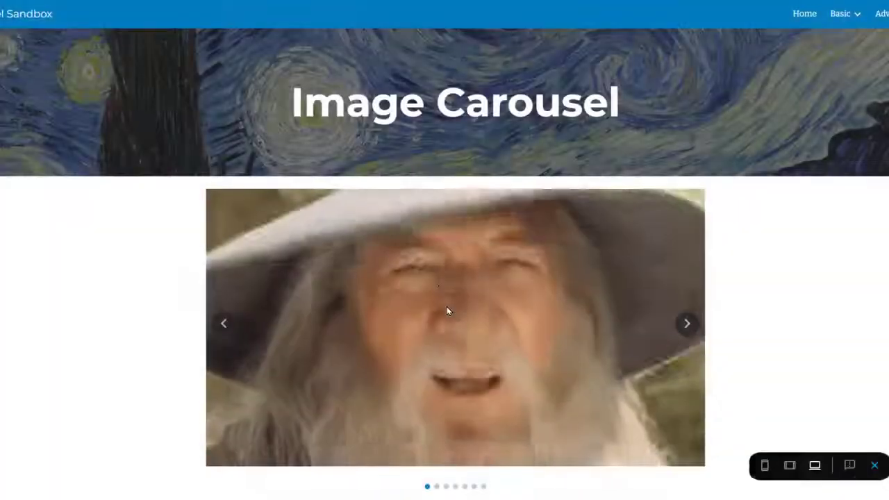
left_click(686, 324)
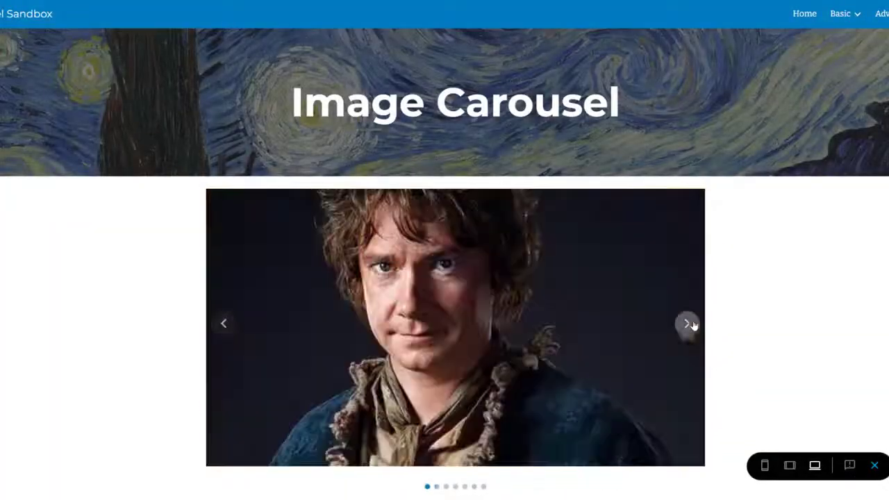
left_click(691, 326)
left_click(687, 324)
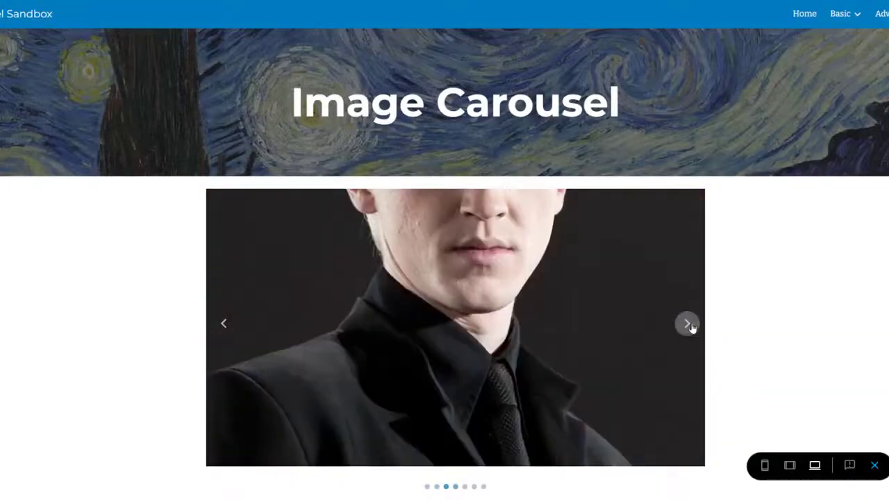
left_click(874, 464)
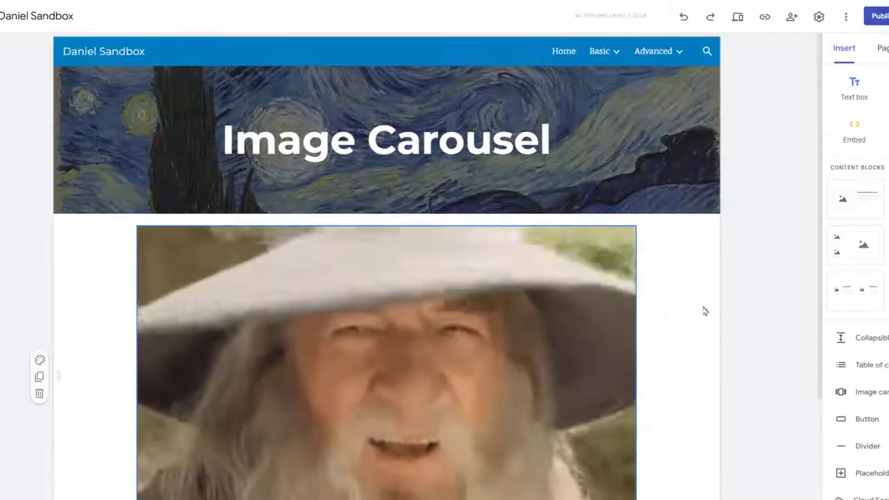
Open the carousel's editing dialog, look over its images and per-image options, and close it without changes.
left_click(488, 266)
scroll(488, 266, "down", 2)
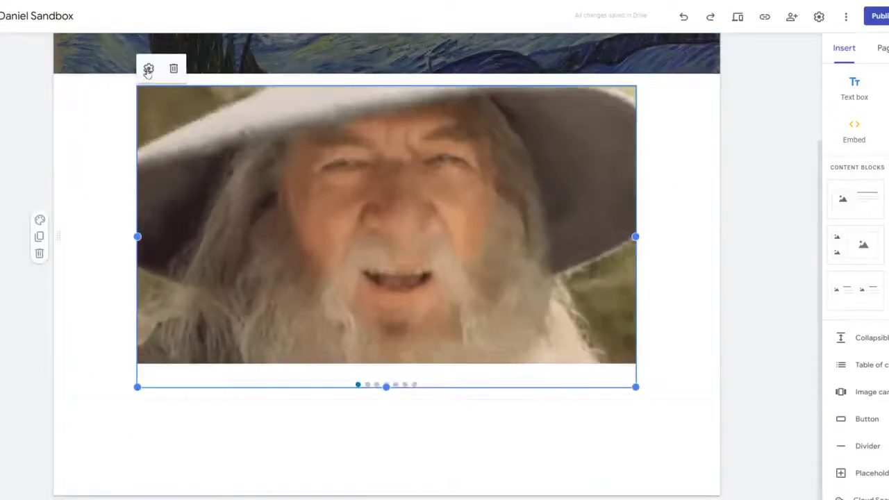
left_click(148, 68)
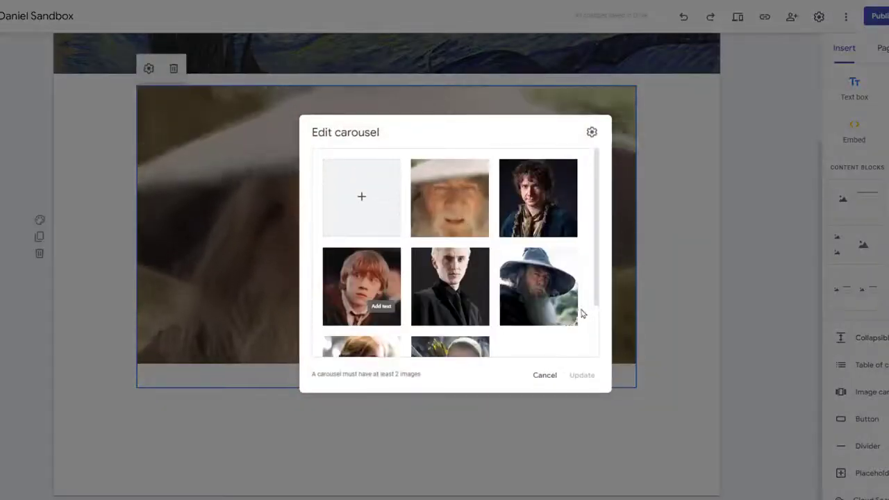
scroll(599, 321, "down", 3)
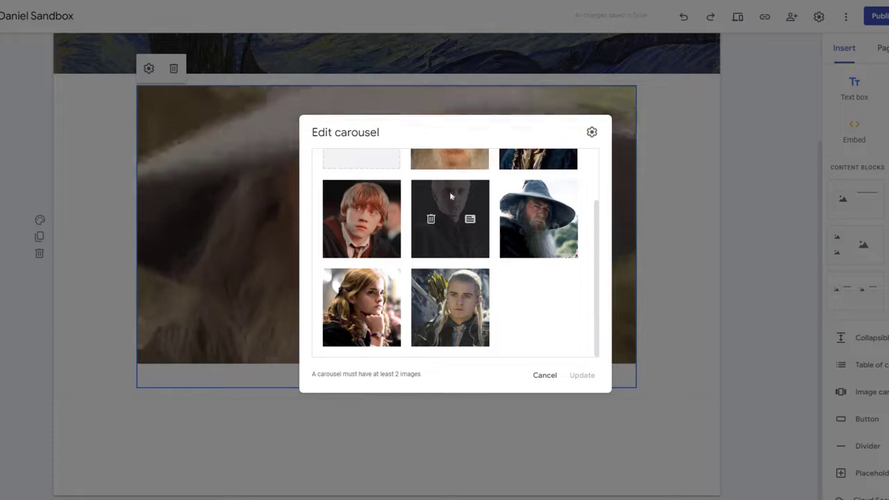
left_click(545, 375)
Delete the image carousel and add a collapsible group titled "header" with a Lorem ipsum paragraph and bullet list as its text.
left_click(576, 232)
key("Delete")
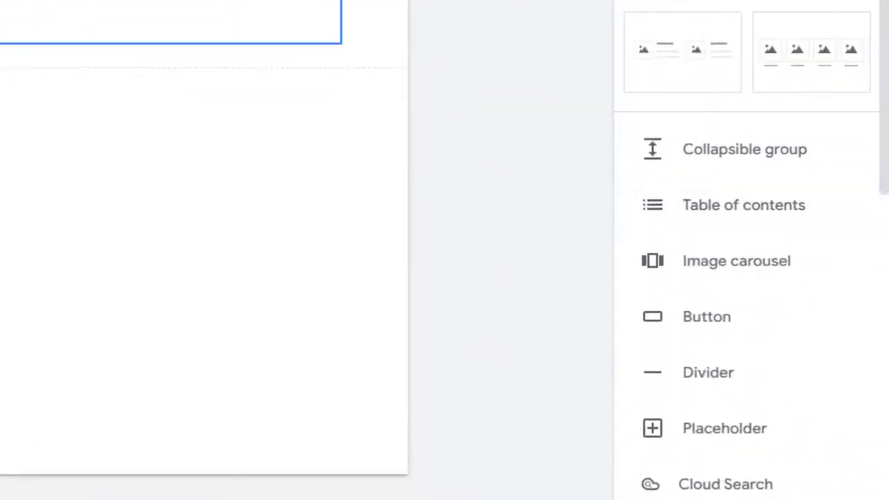
type("header")
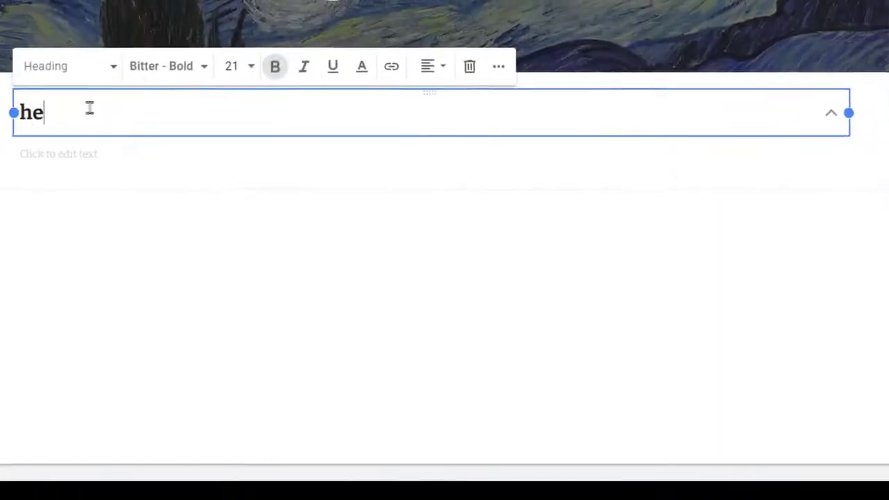
left_click(143, 156)
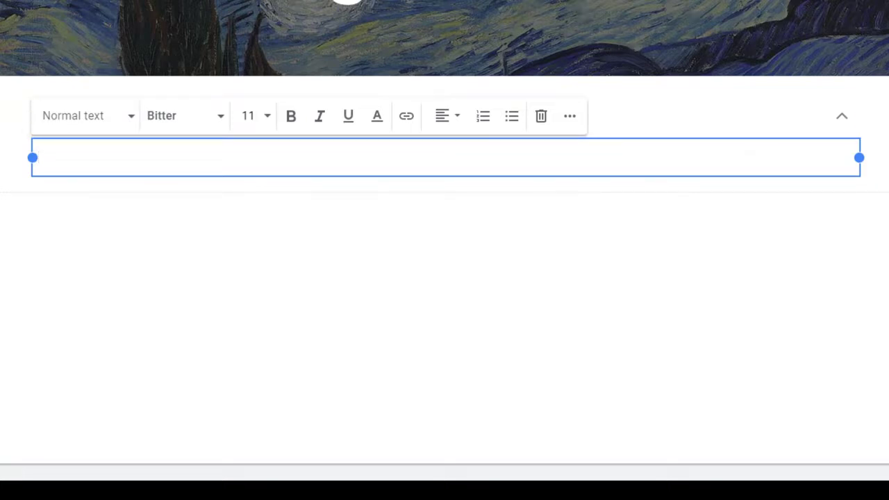
type("Lorem ipsum dolor sit amet, consectetur adipiscing elit. Vestibulum at tincidunt orci. Sed rutrum maximus facilisis. Donec accumsan nisl id dui porta, vitae dapibus sem vehicula. Cras volutpat porttitor finibus. Vestibulum in feugiat nunc. Mauris facilisis dignissim porta. Sed at posuere elit, ut porta libero. Nam imperdiet ligula nisl, vel euismod sapien consectetur a. Suspendisse in ipsum tellus. Quisque semper ipsum magna, eget malesuada nunc maximus vitae. Etiam tincidunt porttitor malesuada. Donec eu ex placerat, consectetur tellus sit amet, feugiat eros. Vivamus erat tellus, imperdiet a mollis non, porttitor in massa. Duis ut urna sed elit molestie imperdiet. Nullam volutpat augue eget tellus finibus, a ultricies lorem ullamcorper. Etiam sem turpis, condimentum eget consequat et, fermentum ac nibh.")
left_click(397, 271)
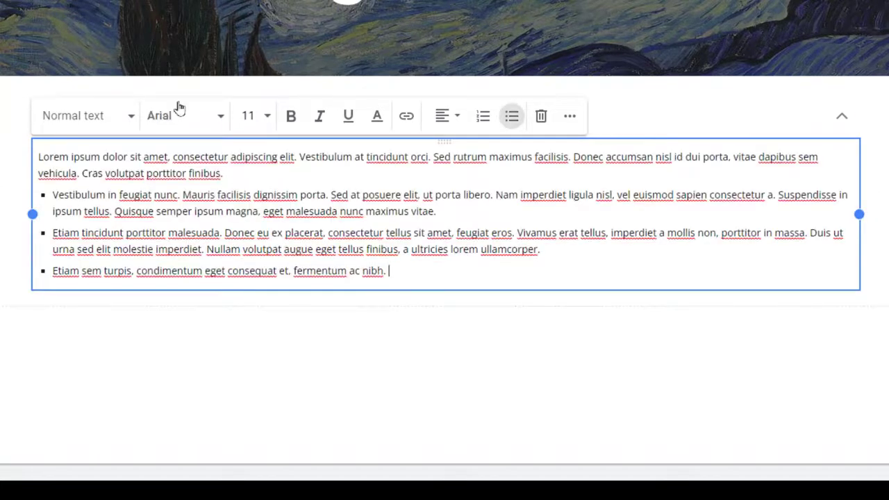
Capitalize the collapsible group's heading to "Header" and collapse the group.
left_click(661, 123)
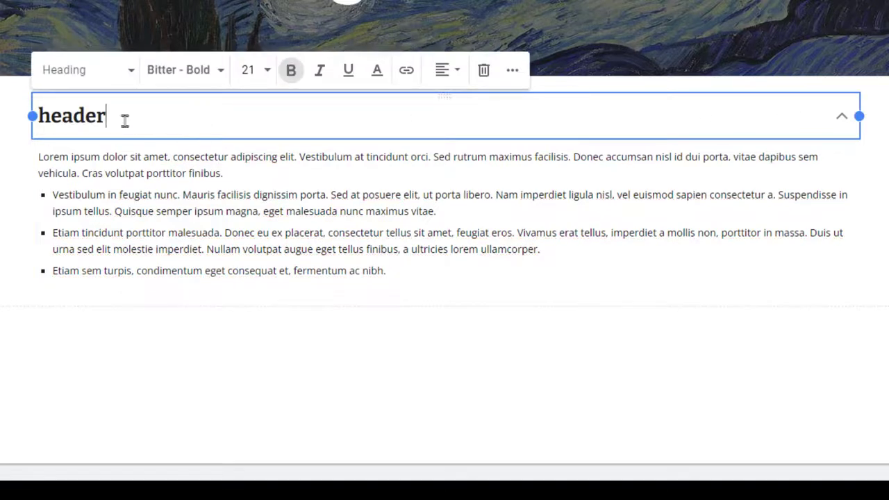
type("H")
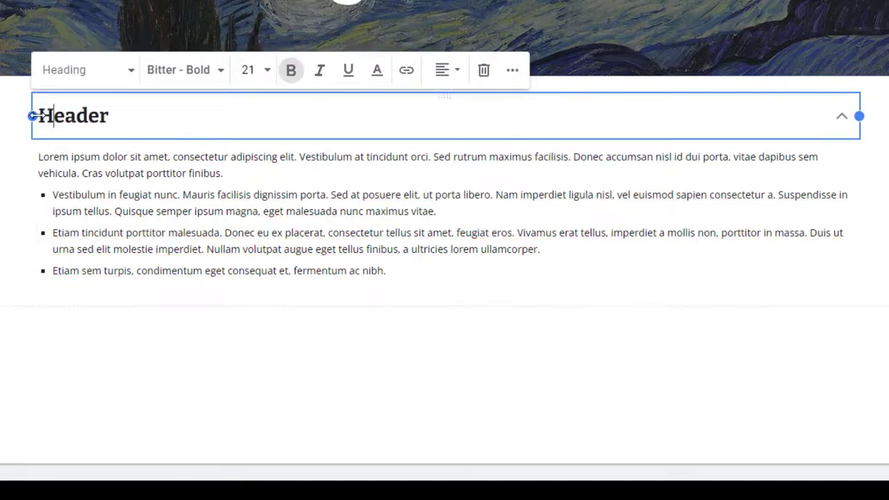
left_click(841, 116)
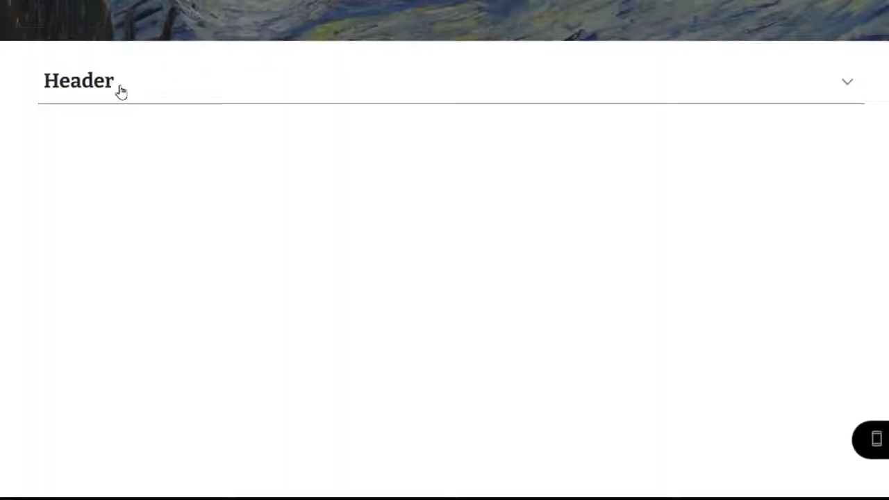
Test the Header group in the page preview by repeatedly expanding and collapsing its text.
left_click(121, 91)
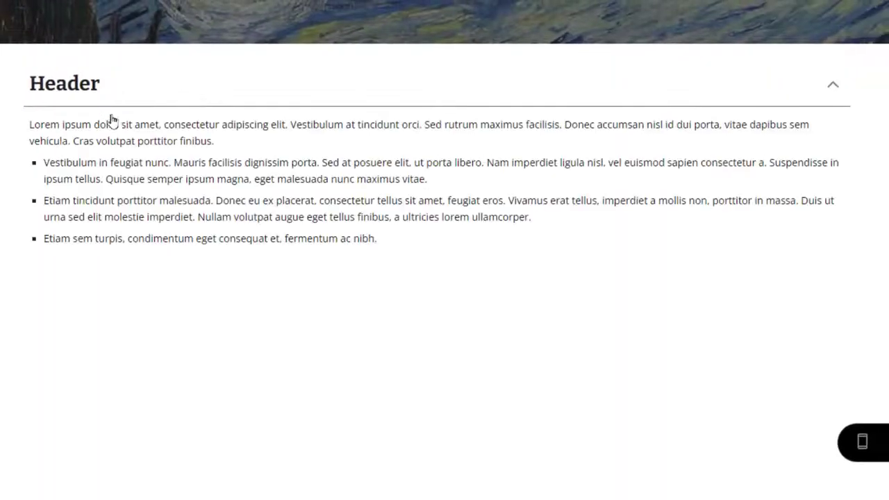
left_click(120, 95)
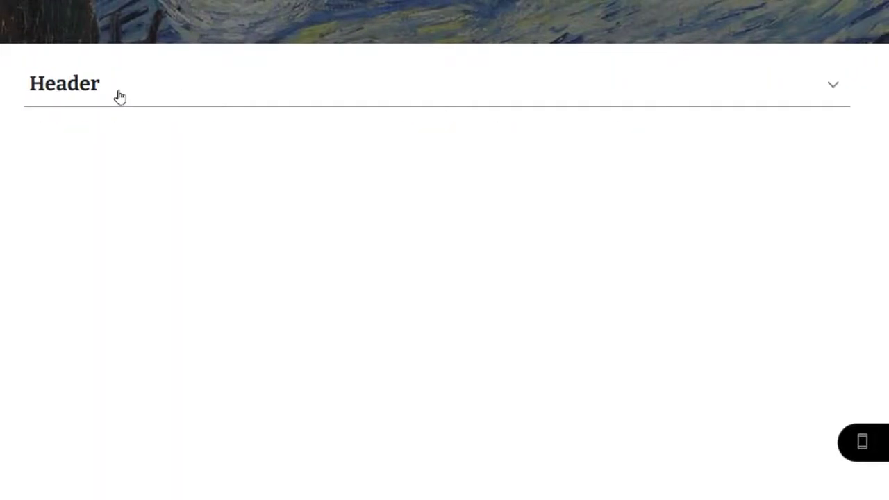
left_click(119, 97)
left_click(103, 84)
left_click(840, 96)
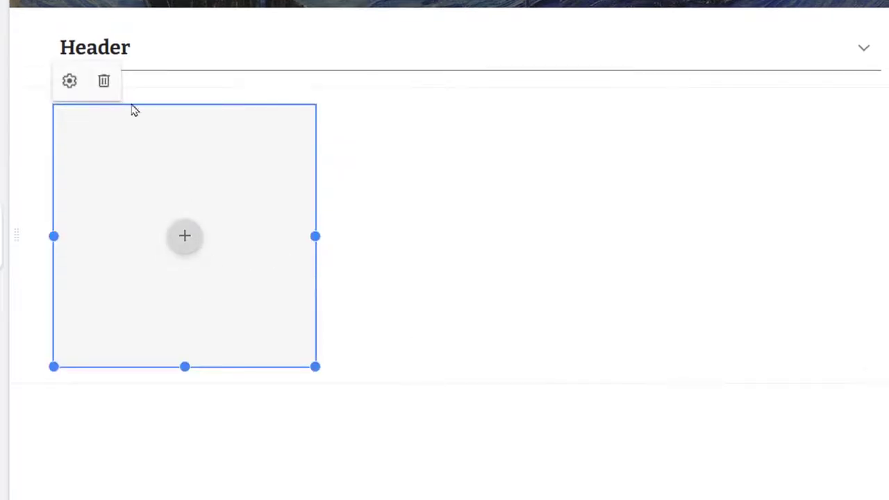
Set the file type of the placeholder below the Header group to Google Slides and widen it to about half the page width.
left_click(70, 82)
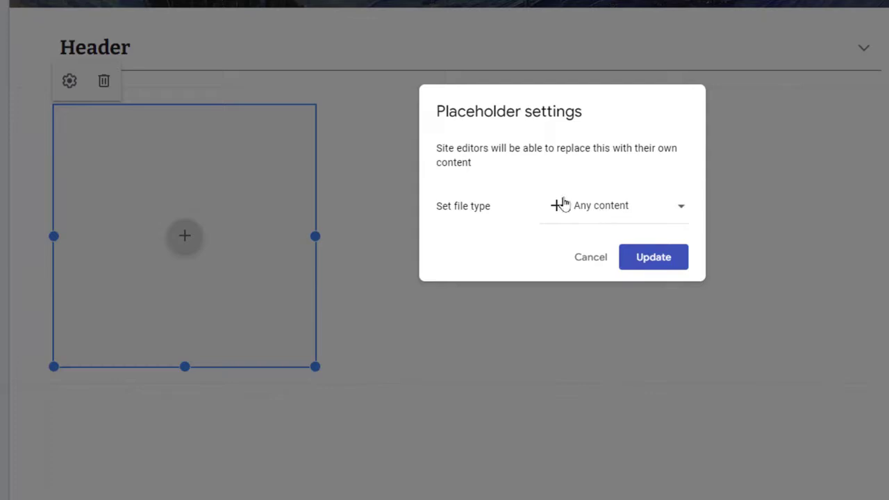
left_click(621, 206)
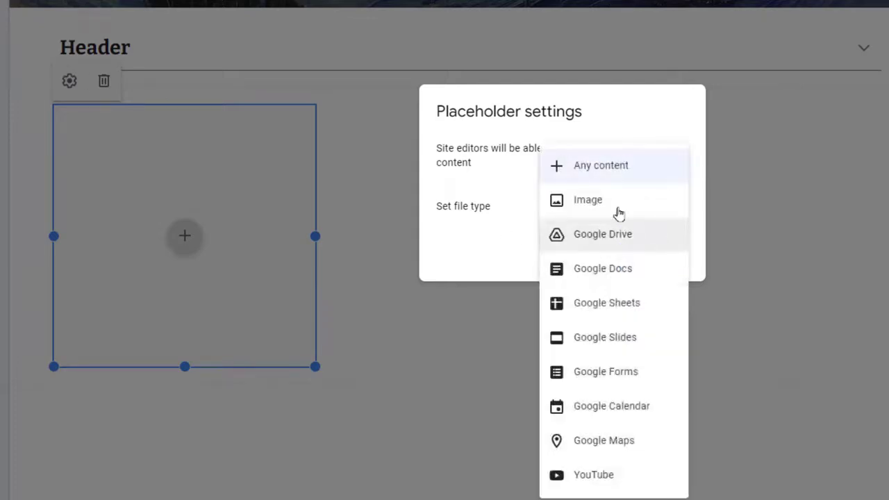
left_click(620, 344)
left_click(658, 263)
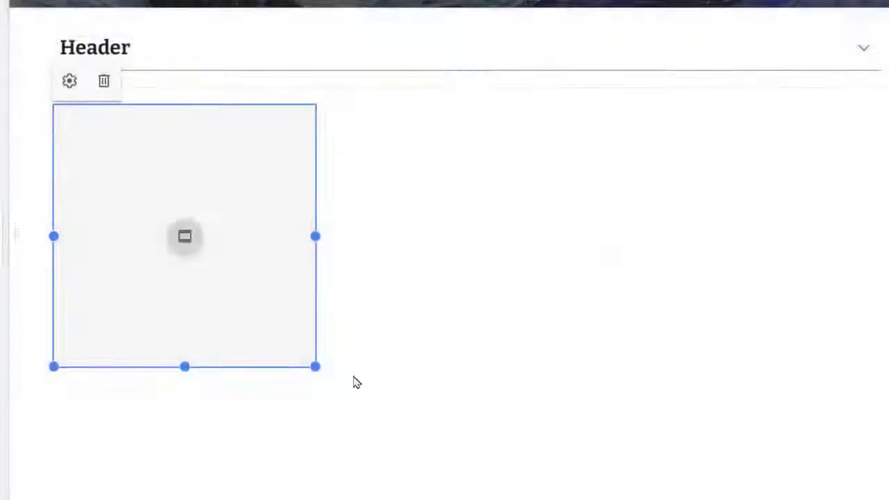
left_click_drag(315, 367, 462, 371)
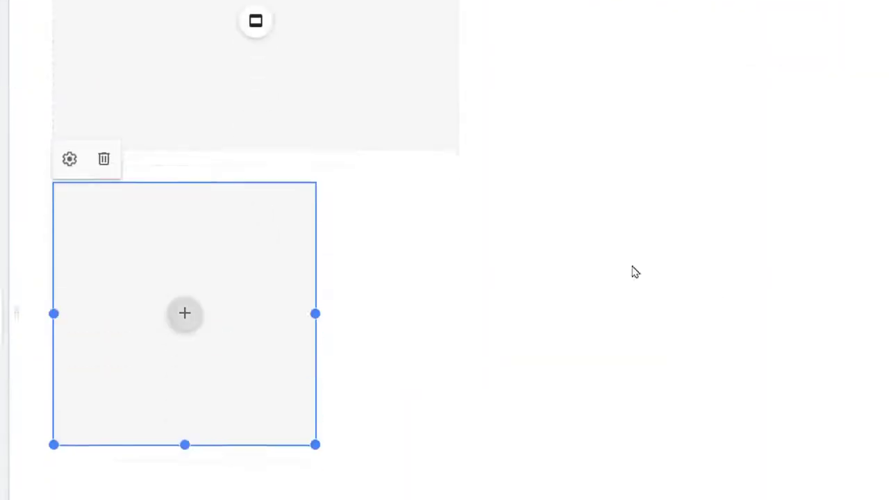
Place the second placeholder beside the Google Slides placeholder and set its file type to Image.
left_click_drag(251, 186, 751, 18)
scroll(726, 204, "up", 2)
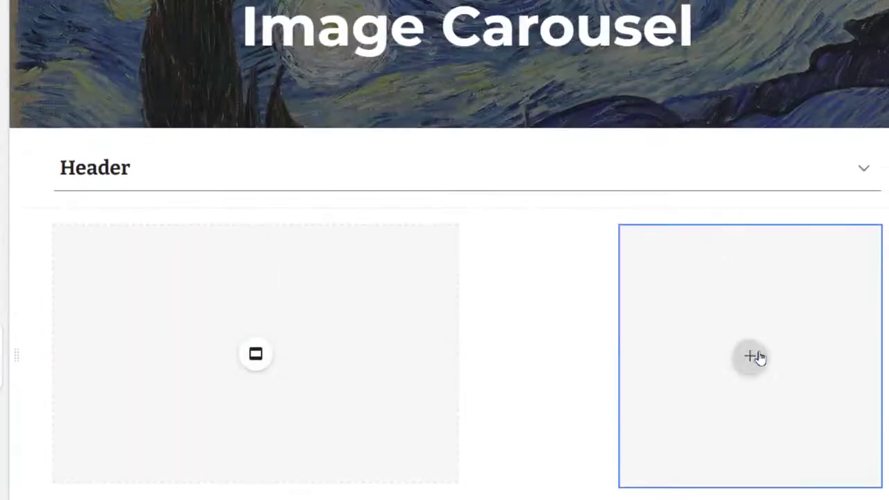
left_click(752, 356)
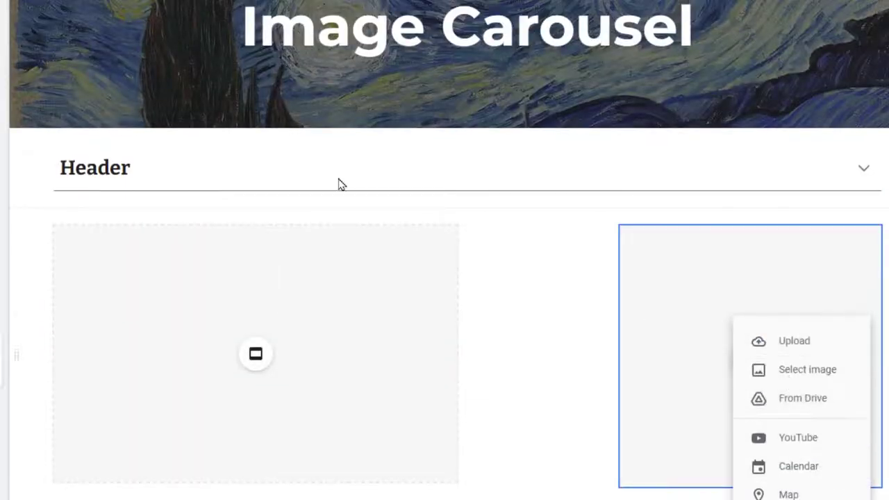
left_click(694, 279)
left_click(635, 204)
left_click(614, 206)
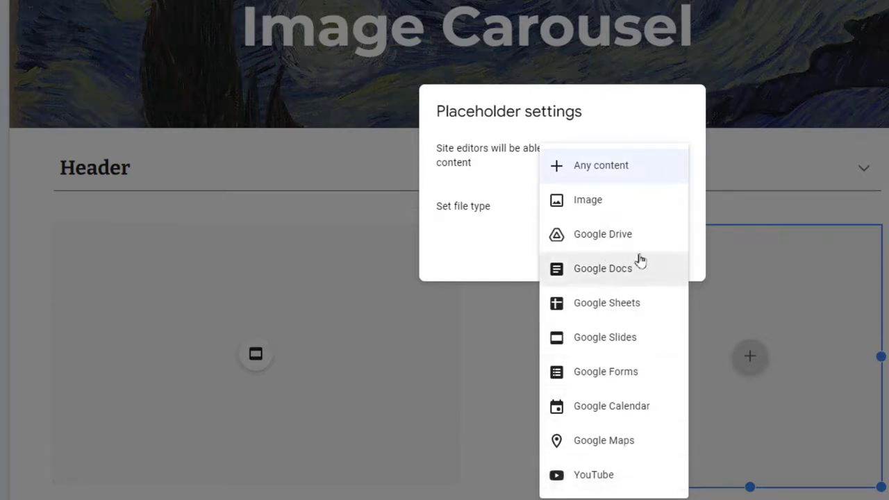
left_click(608, 206)
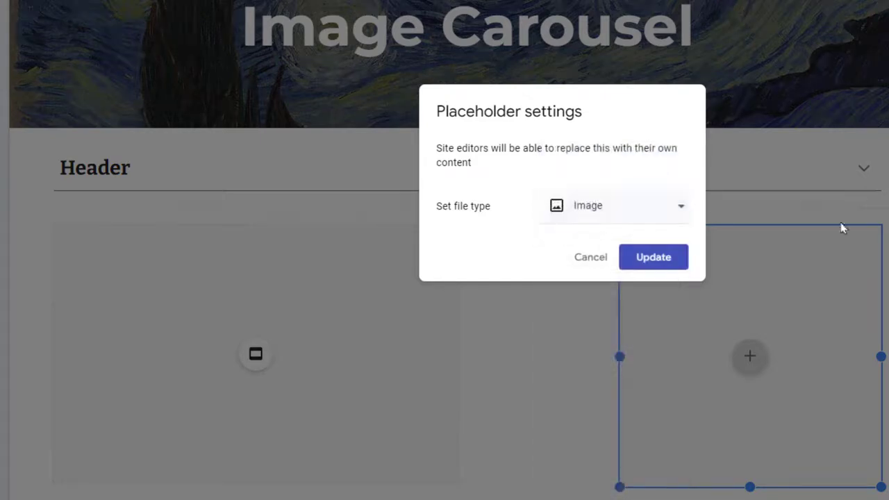
left_click(662, 260)
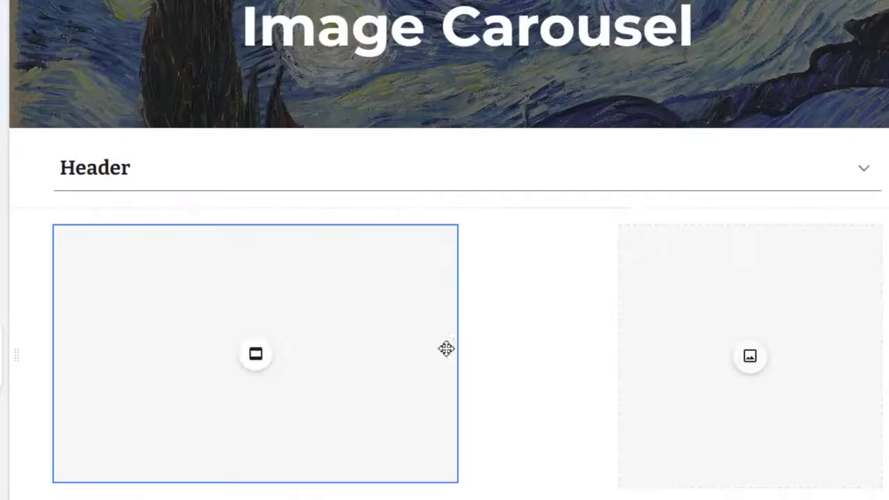
Check the content choices offered by the Slides and Image placeholders and close the Slides file picker without inserting anything.
left_click(257, 357)
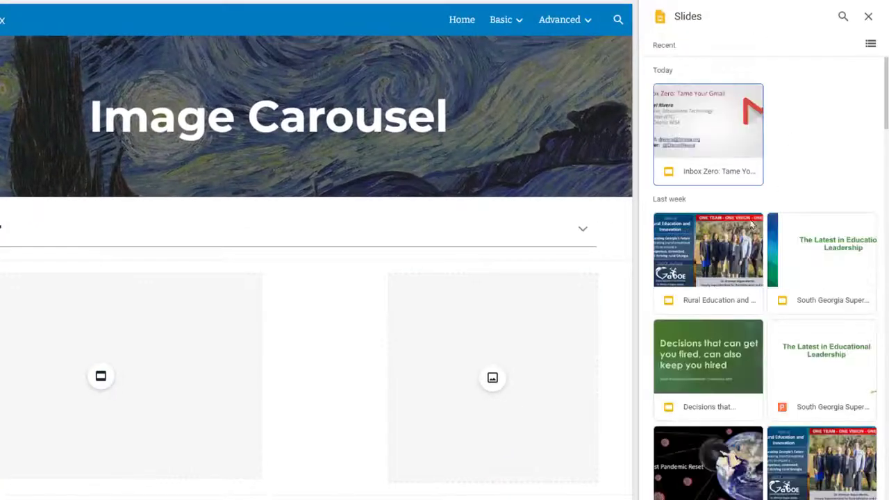
left_click(494, 386)
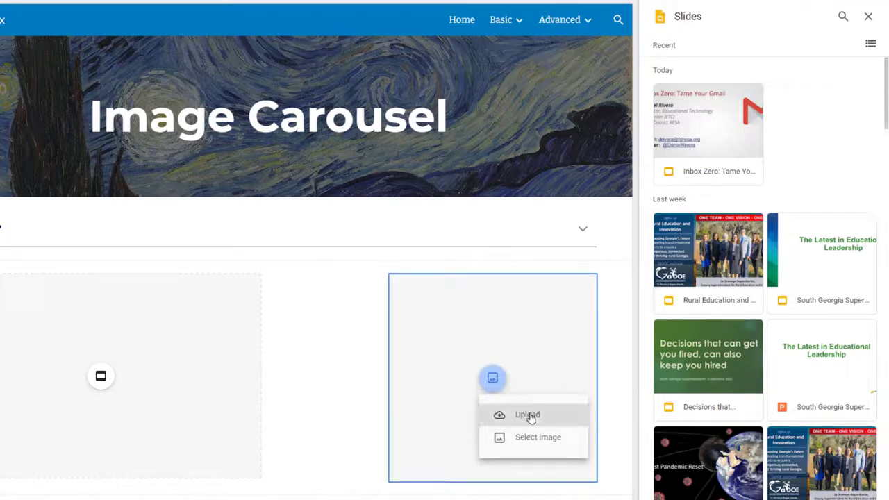
left_click(318, 368)
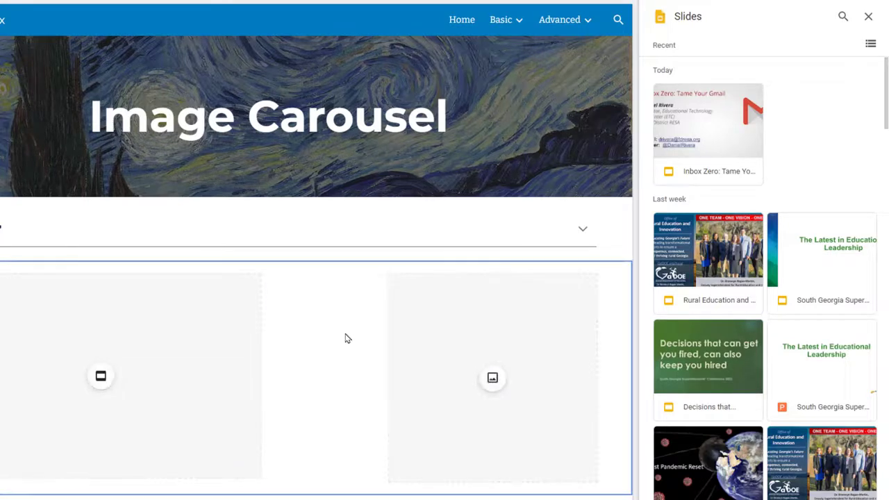
left_click(868, 16)
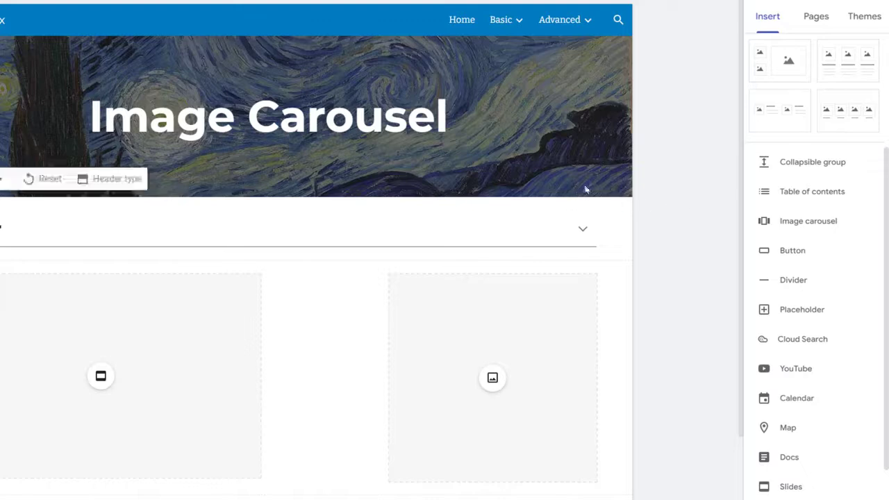
Look through the site's additional options, such as version history and making a copy.
left_click(650, 71)
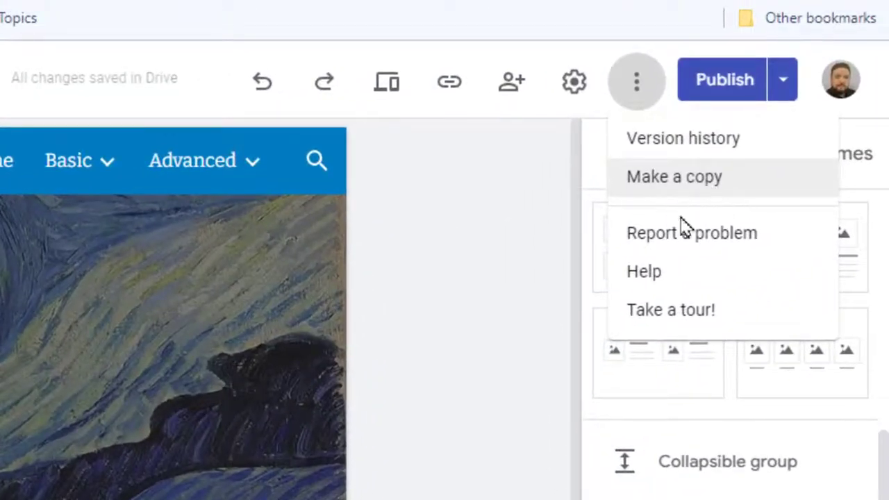
left_click(533, 347)
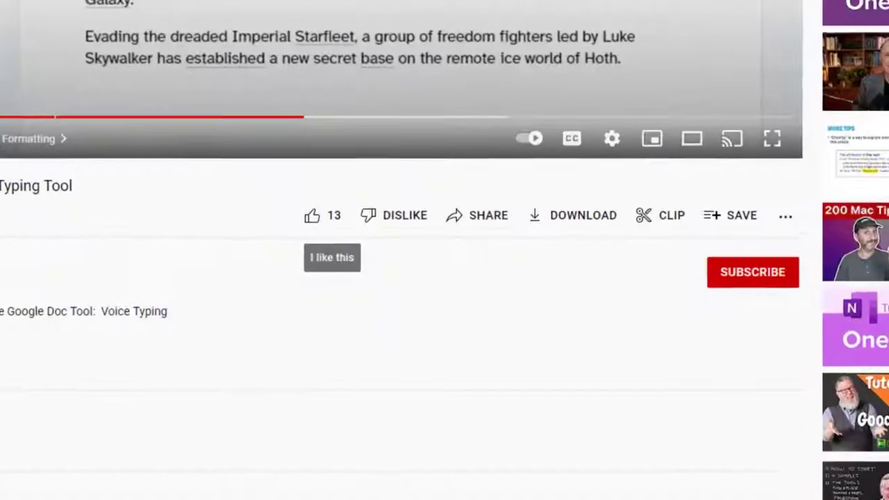
Switch to the YouTube video on the Google Docs Voice Typing Tool, like it, and subscribe to its channel with all notifications.
left_click(328, 217)
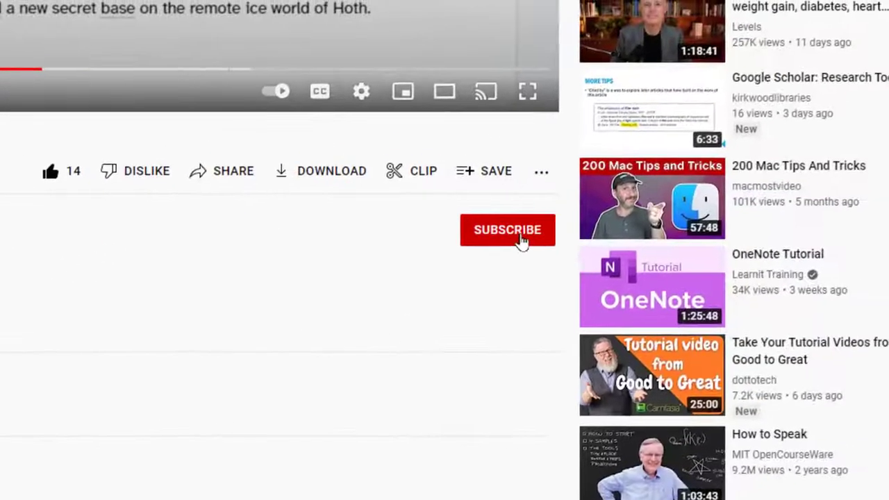
left_click(521, 236)
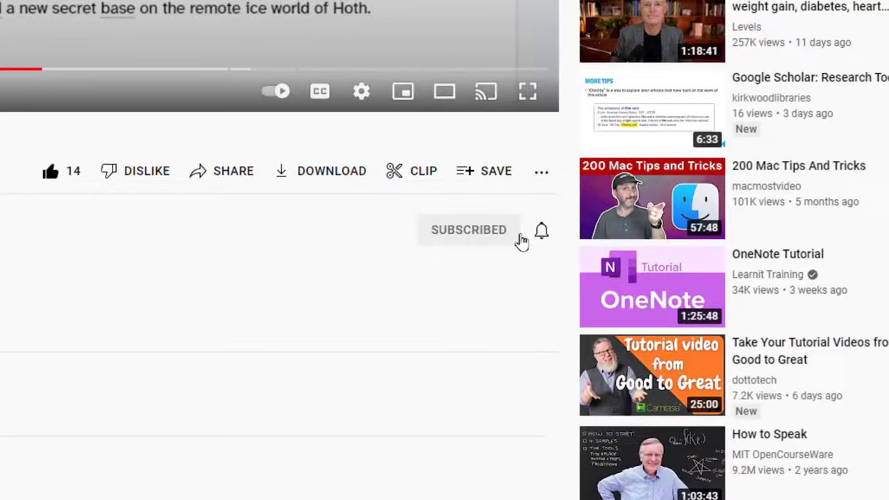
left_click(542, 231)
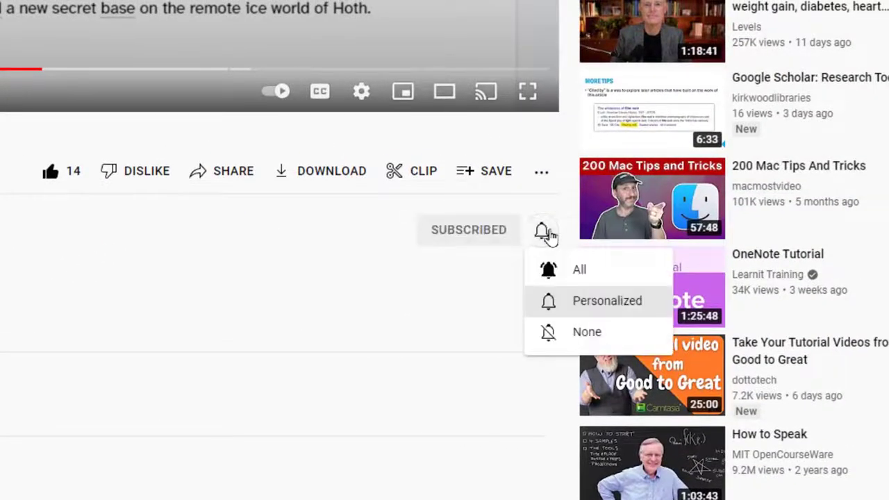
left_click(593, 272)
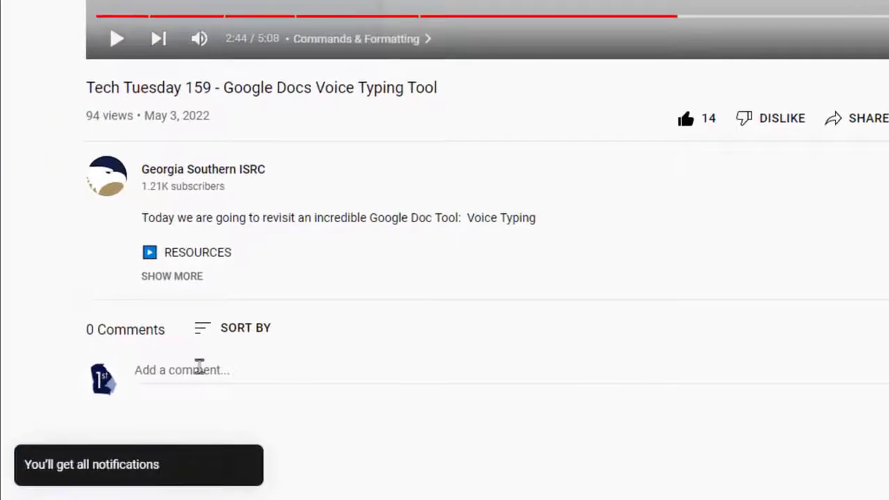
Begin writing a comment on the Voice Typing video with the text "This is awe".
left_click(200, 370)
type("This is awe")
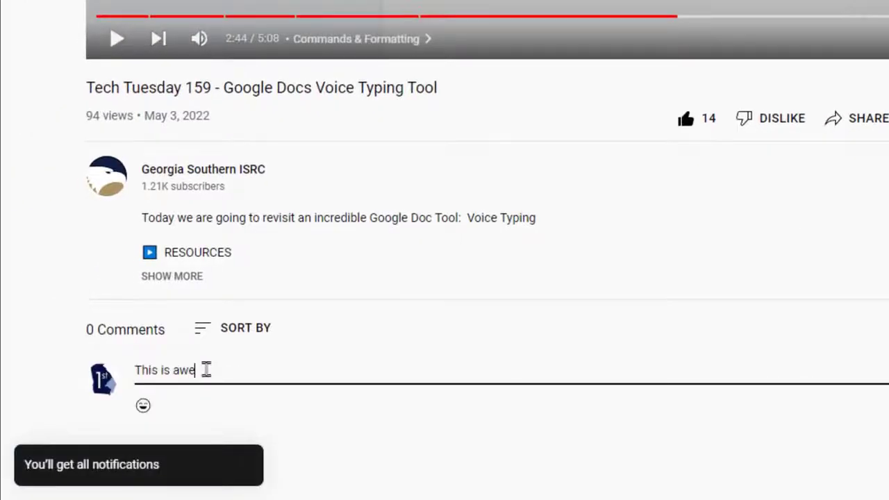